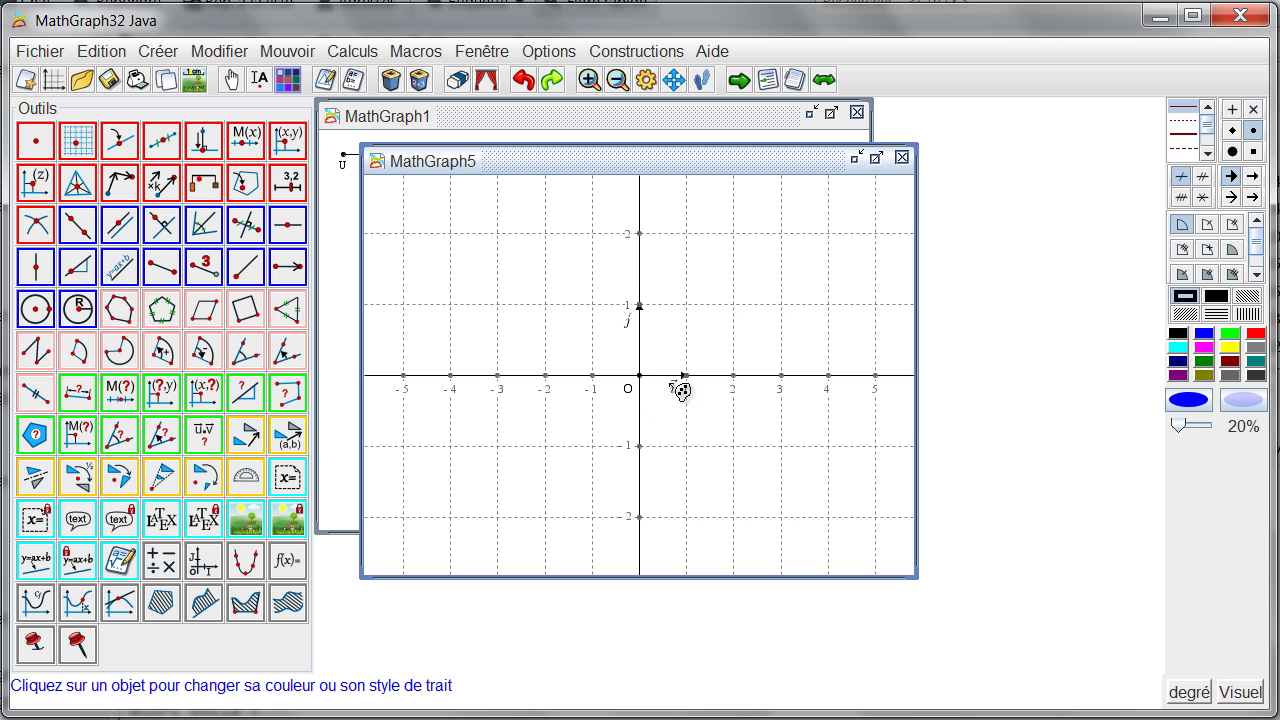
Step: Colour the unit vector i blue and the unit vector j magenta
click(668, 381)
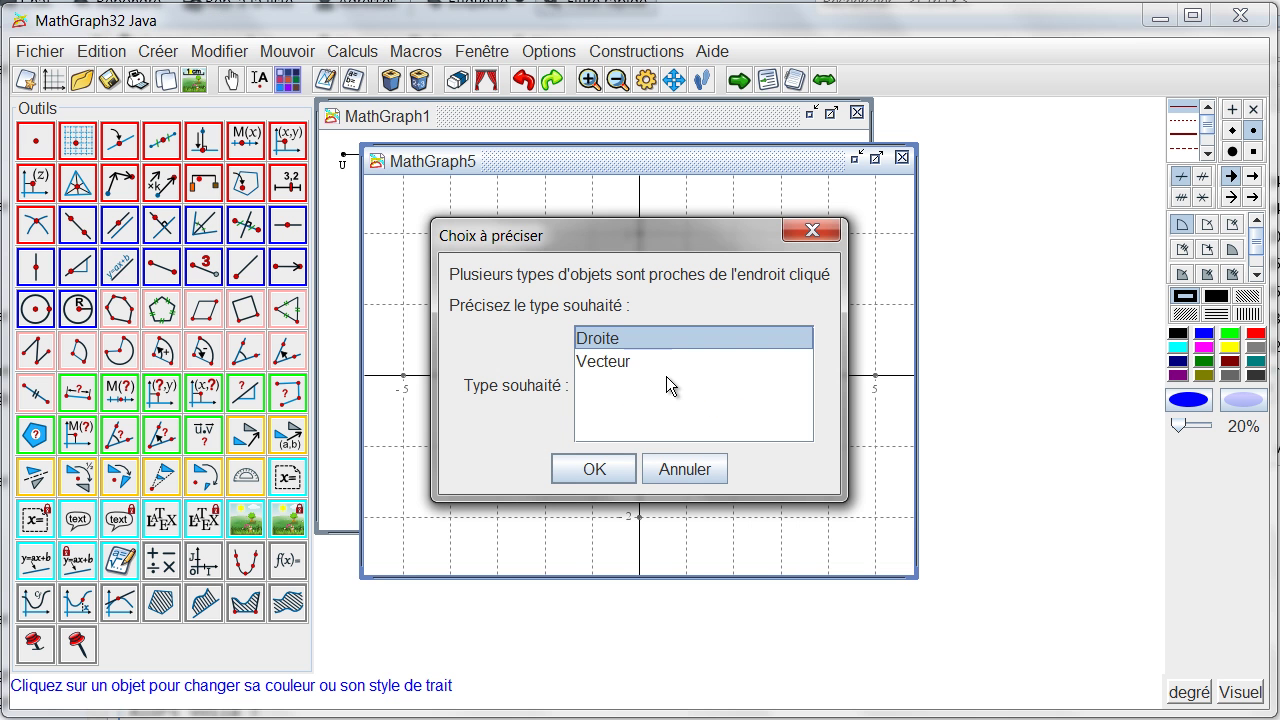
click(669, 363)
click(612, 472)
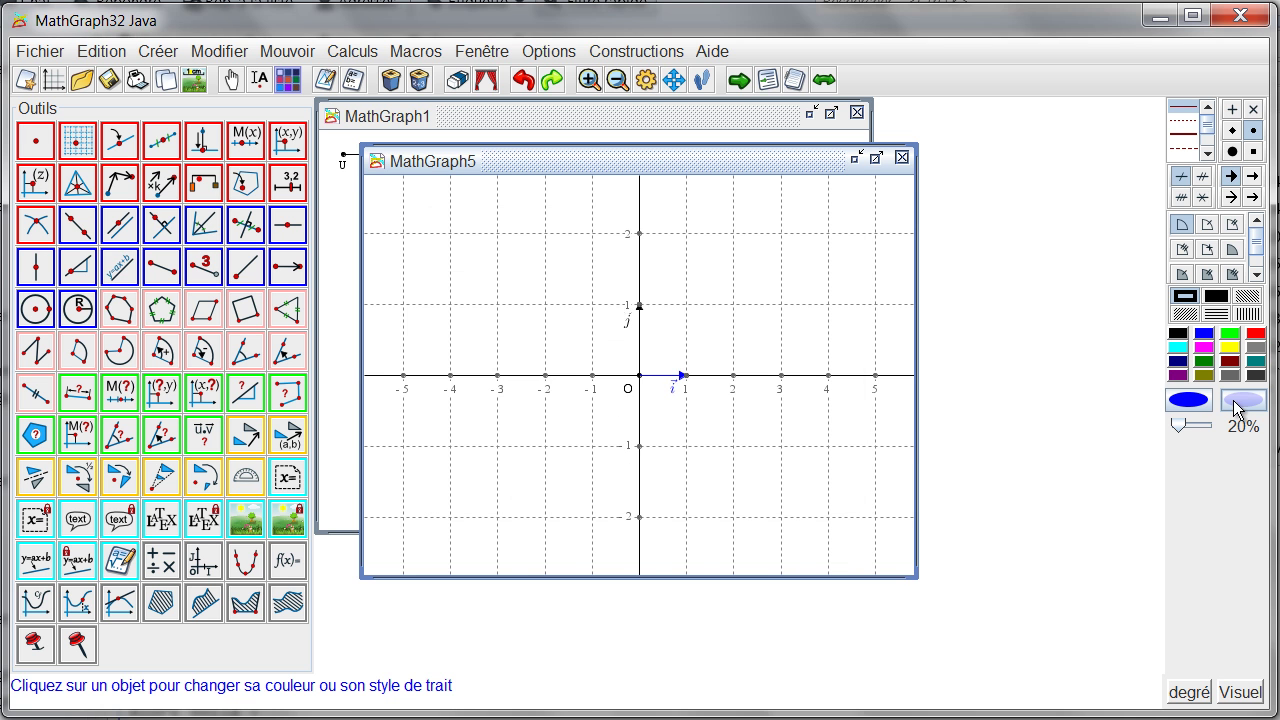
click(1207, 348)
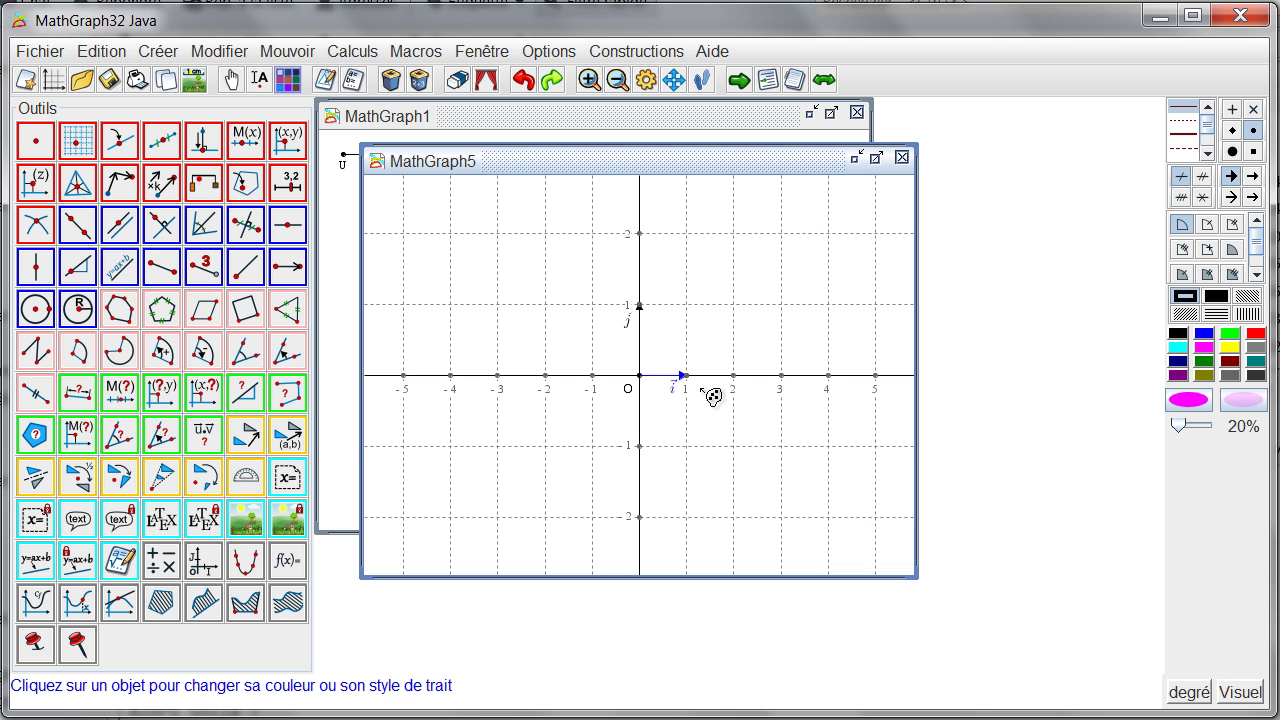
click(645, 336)
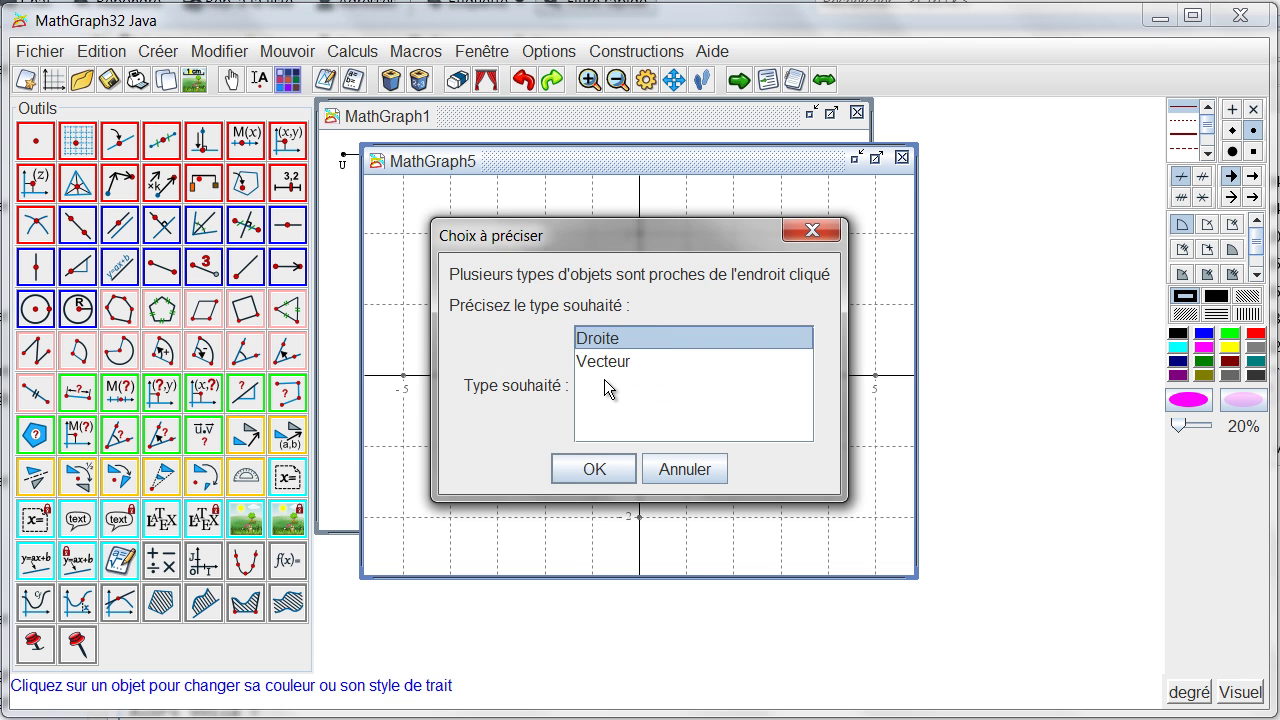
click(620, 362)
click(616, 468)
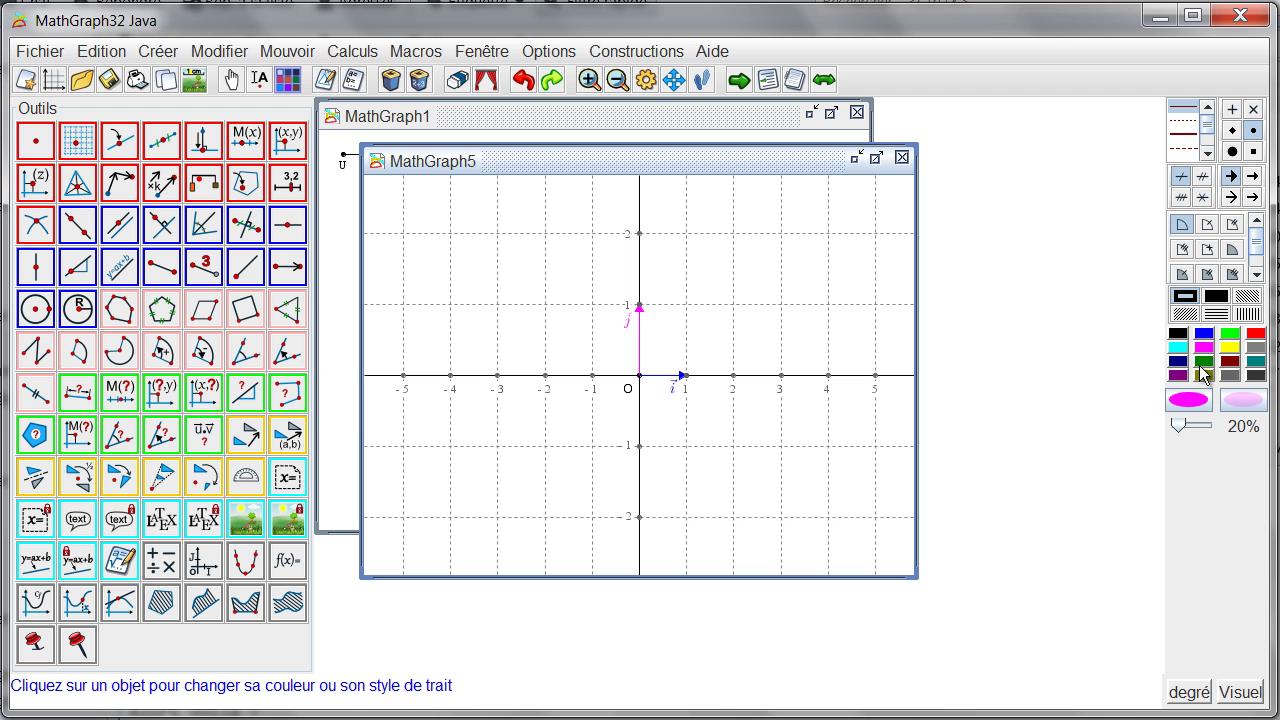
Step: Plot f(x) = 1/2*x²-x-2 as a thick dark red curve in (O,I,J) with 500 points, and shorten the vertical axis unit
click(1229, 361)
click(1188, 134)
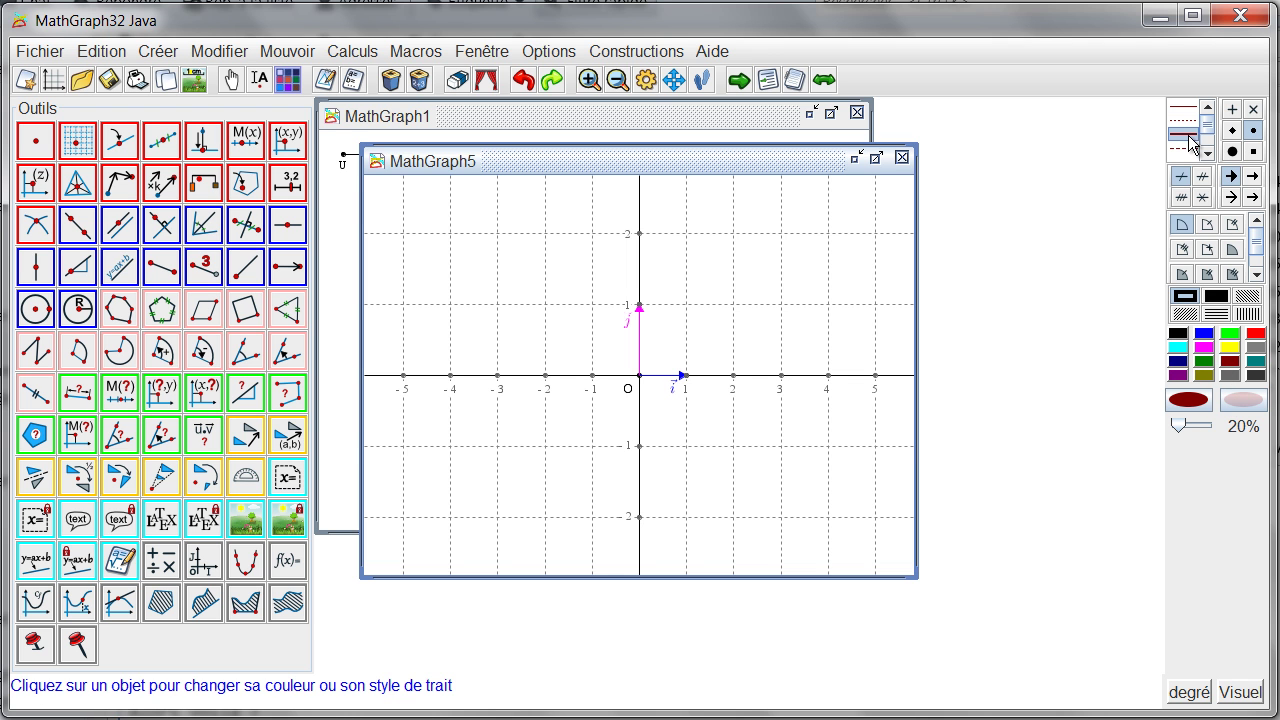
click(287, 563)
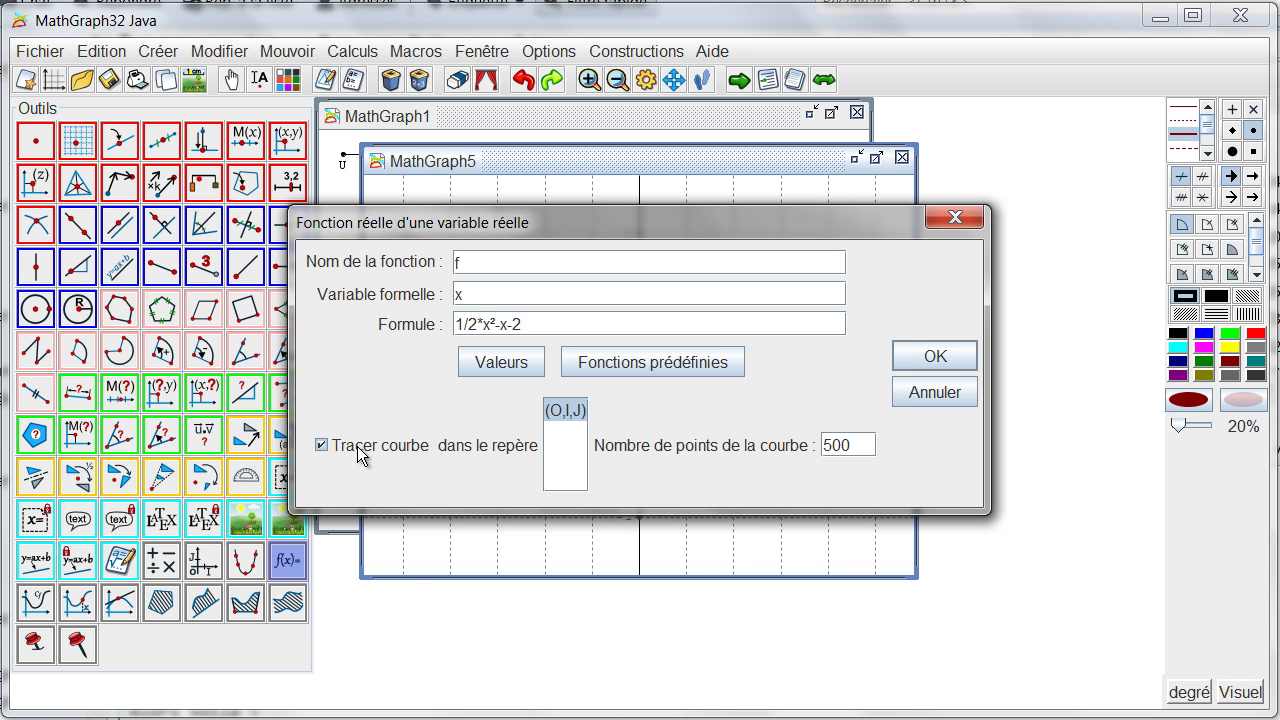
click(916, 365)
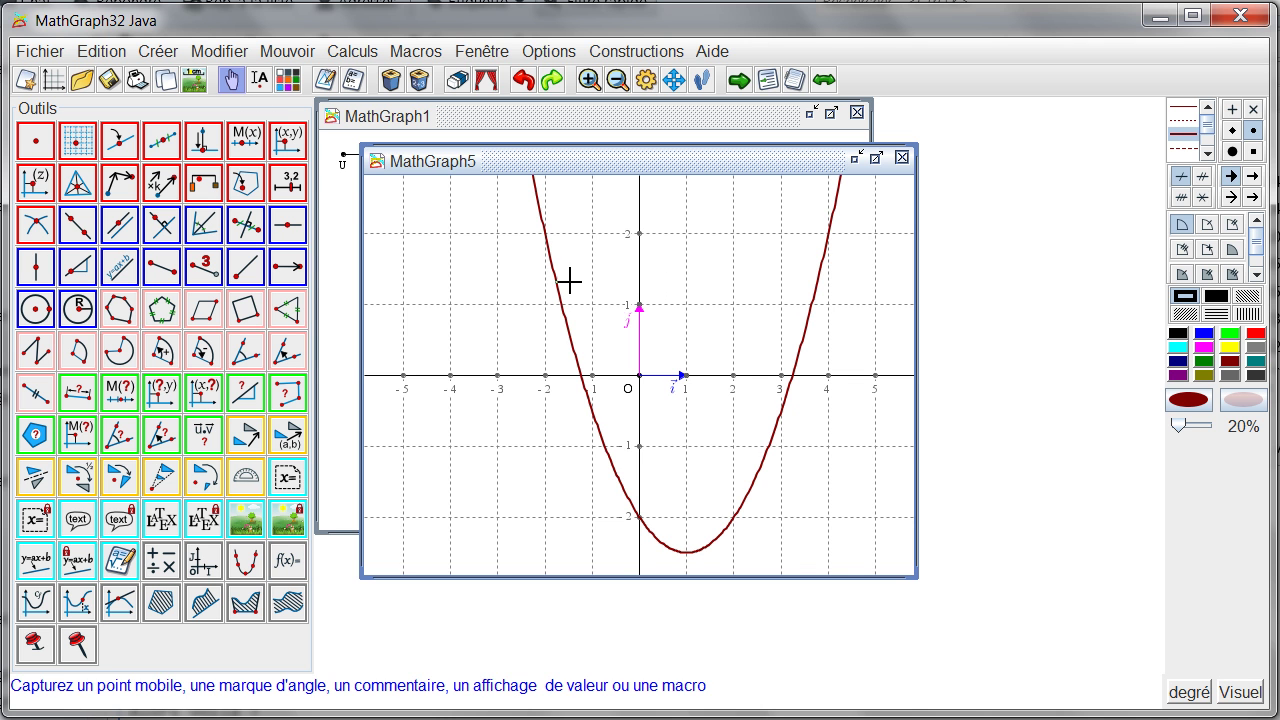
drag(632, 308, 641, 336)
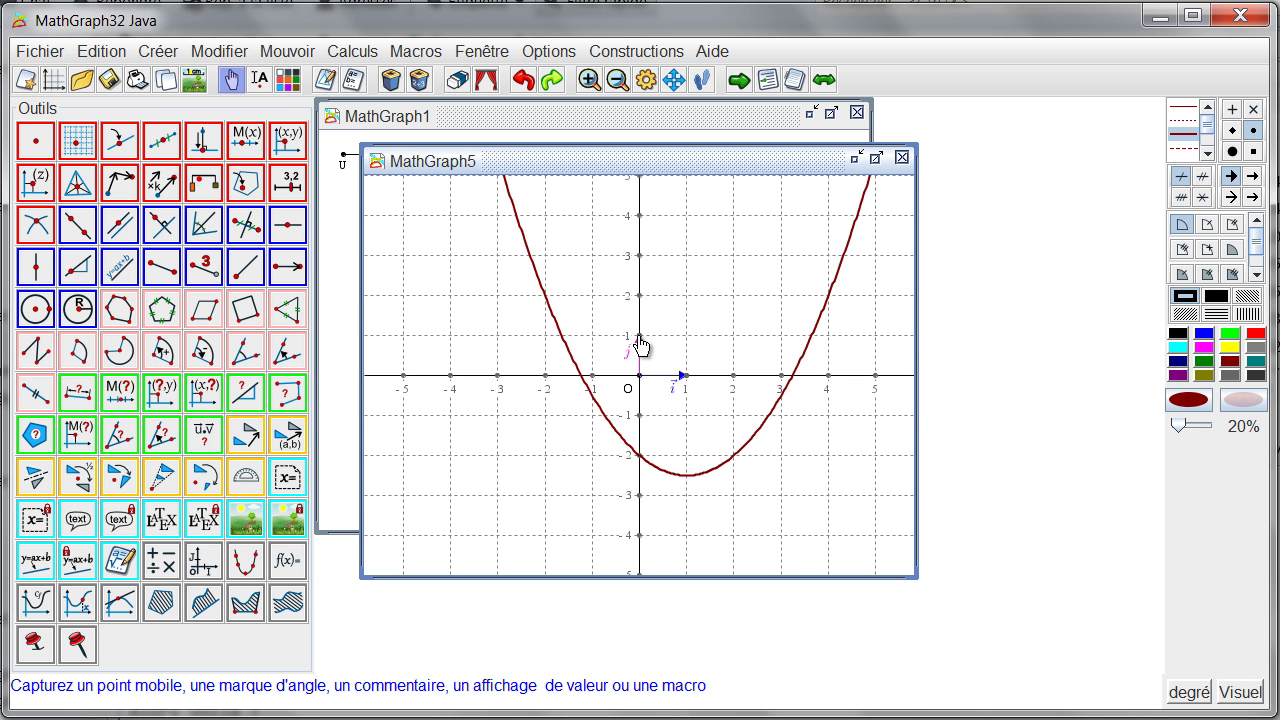
Step: Place a black point linked to the x-axis, between -3 and -2
click(1177, 333)
click(117, 143)
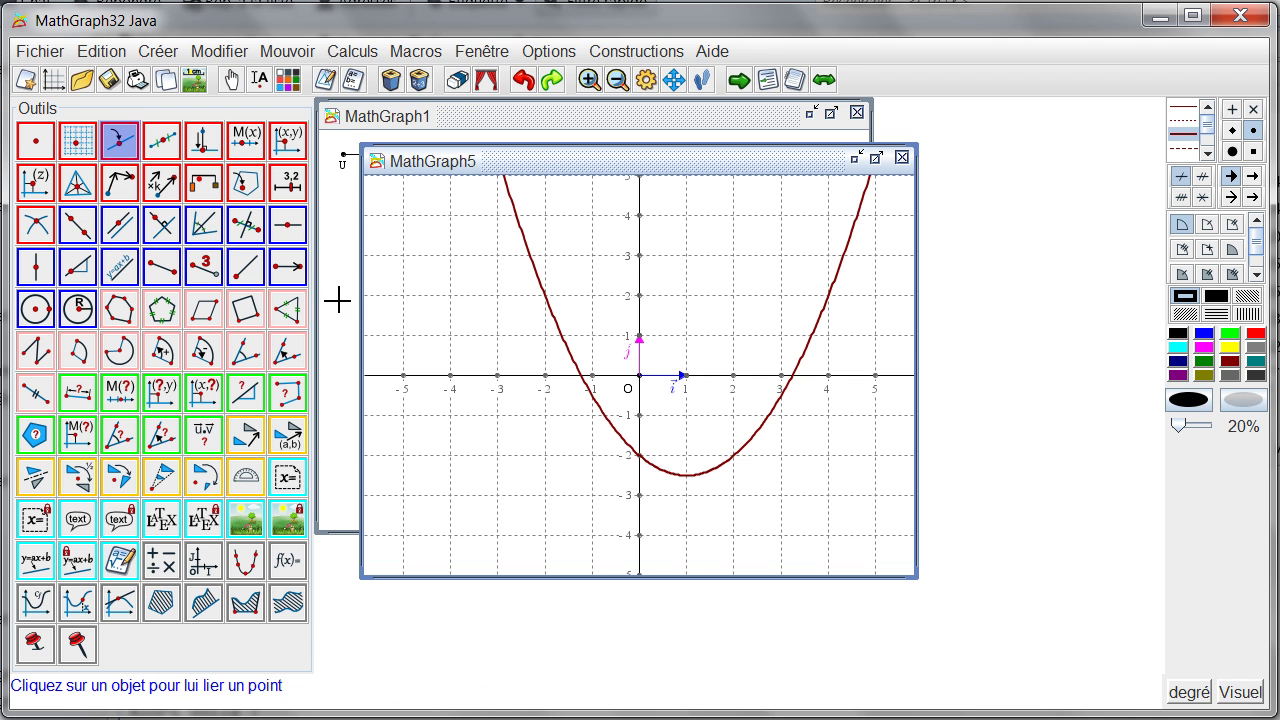
click(535, 375)
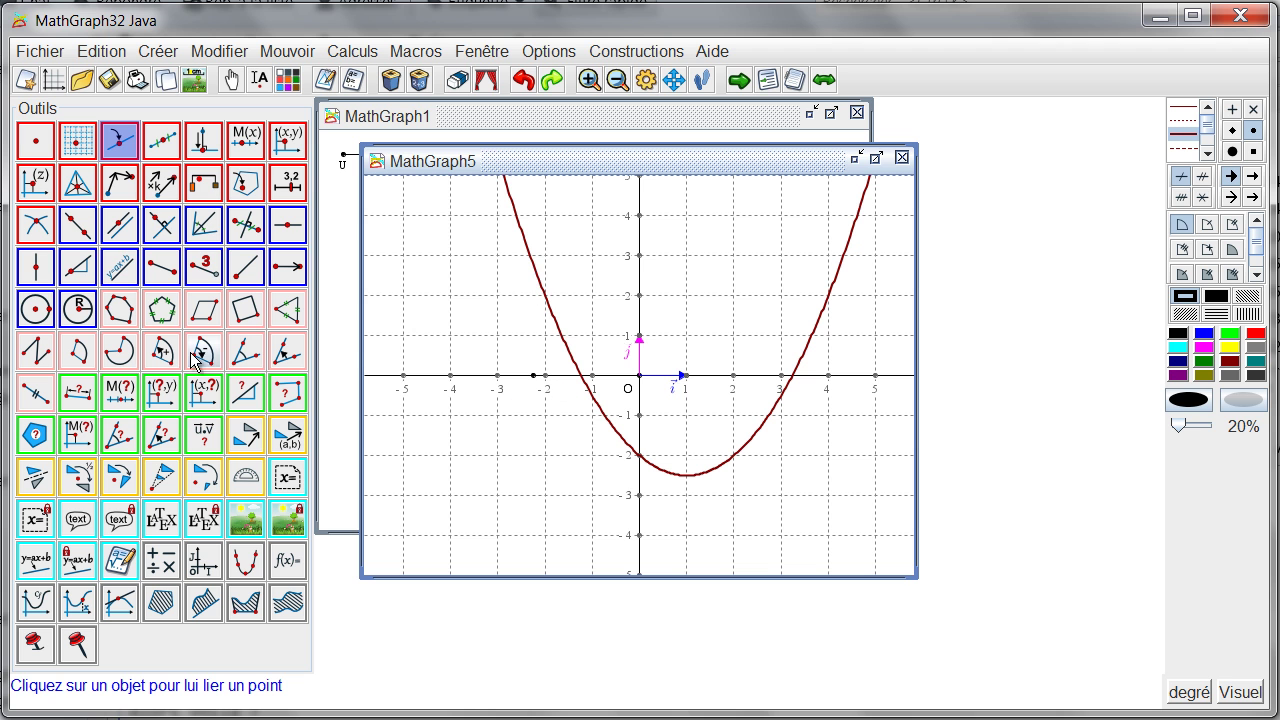
Step: Name the linked point on the x-axis a, with its name hidden
click(257, 84)
click(533, 375)
text(a)
click(476, 396)
click(734, 329)
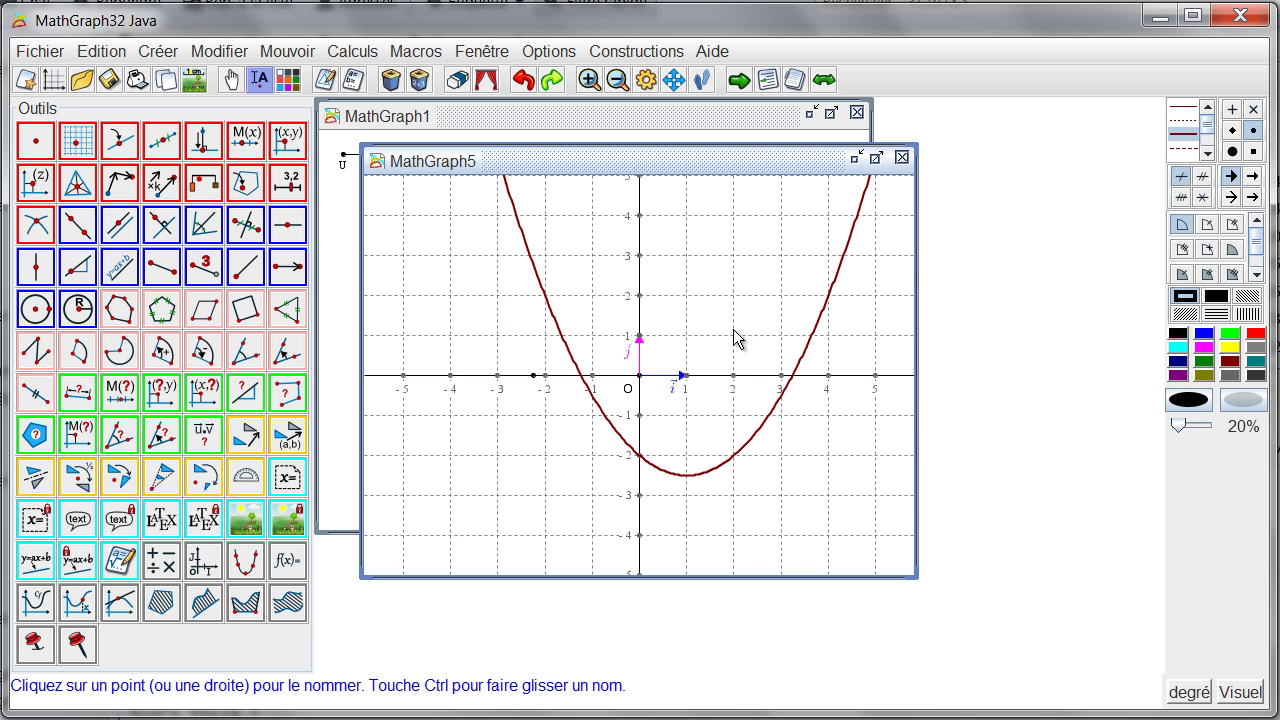
Step: Attach a LaTeX label reading a to the x-axis point, at size 16, unframed and with background erasing enabled
click(204, 519)
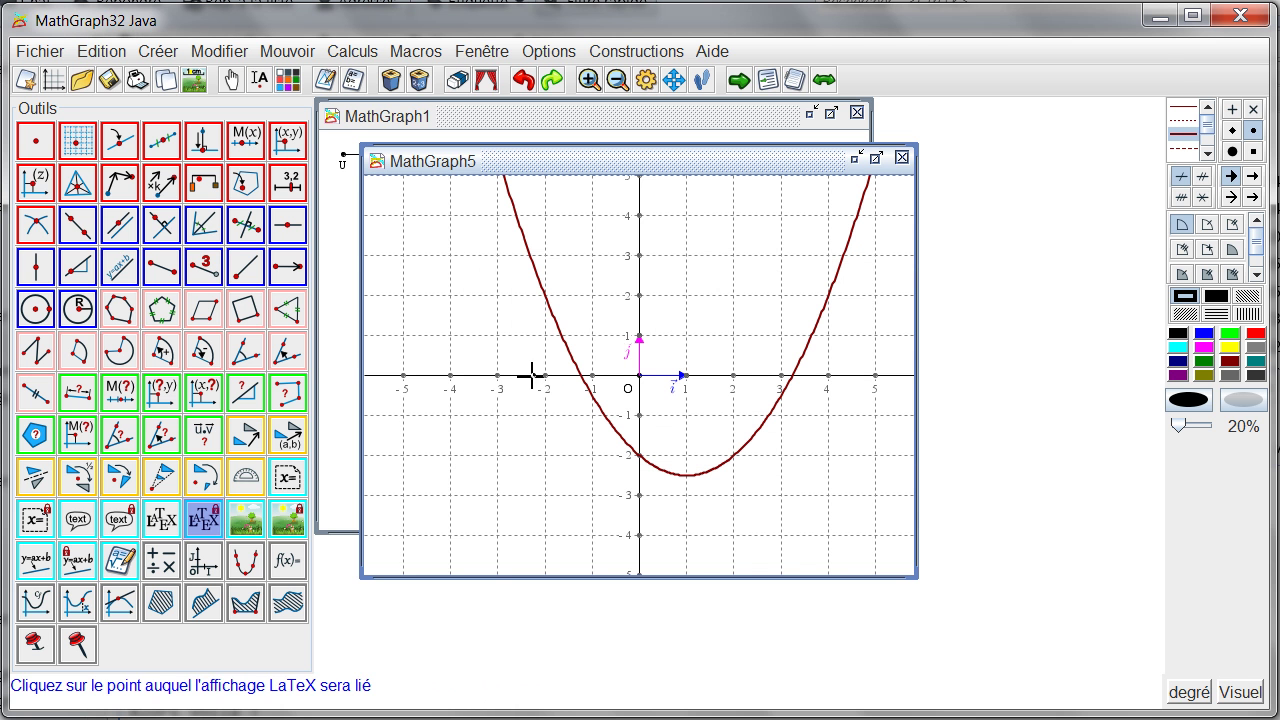
click(531, 375)
text(a)
click(688, 541)
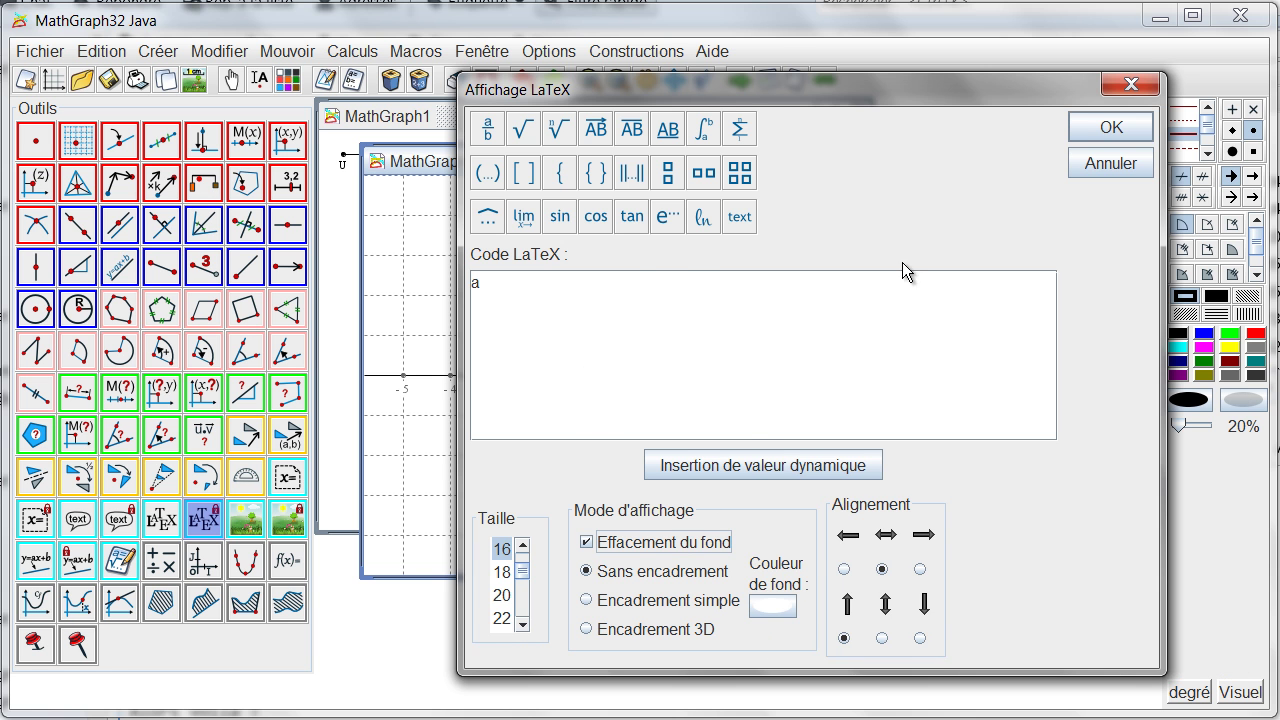
click(1088, 143)
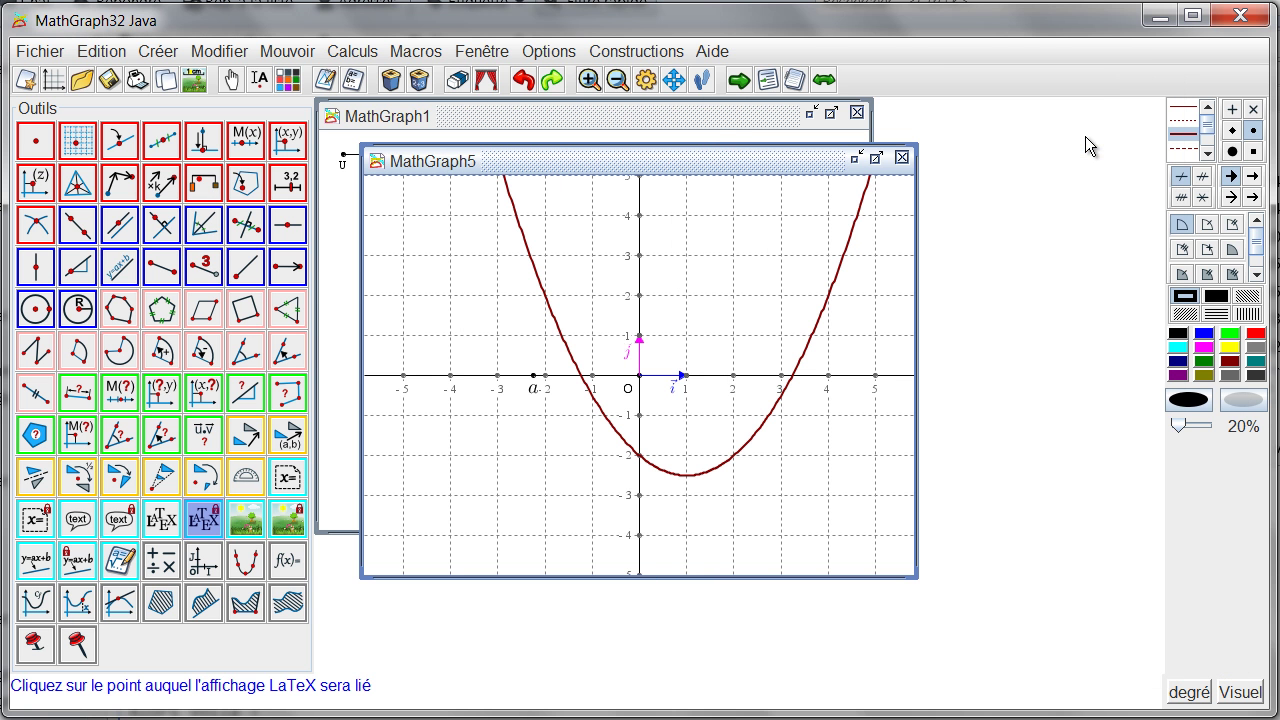
Step: Measure the abscissa of point a in the coordinate system (O,I,J)
click(162, 394)
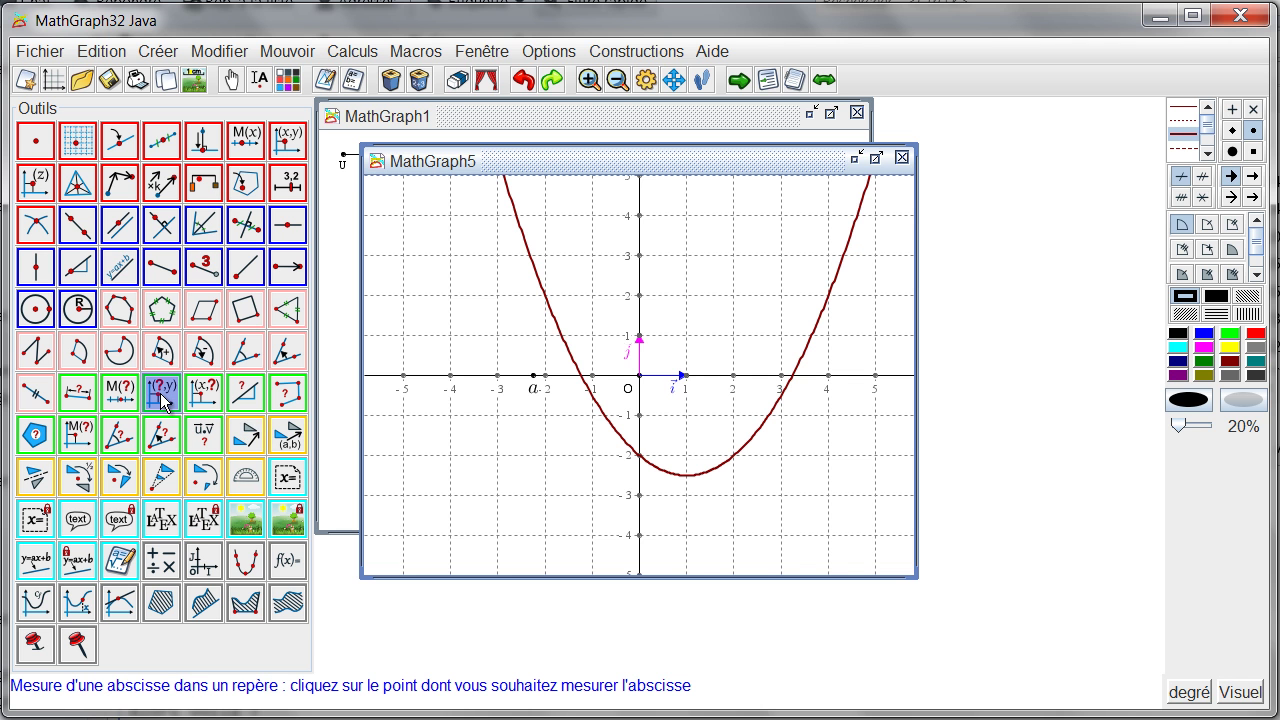
click(533, 376)
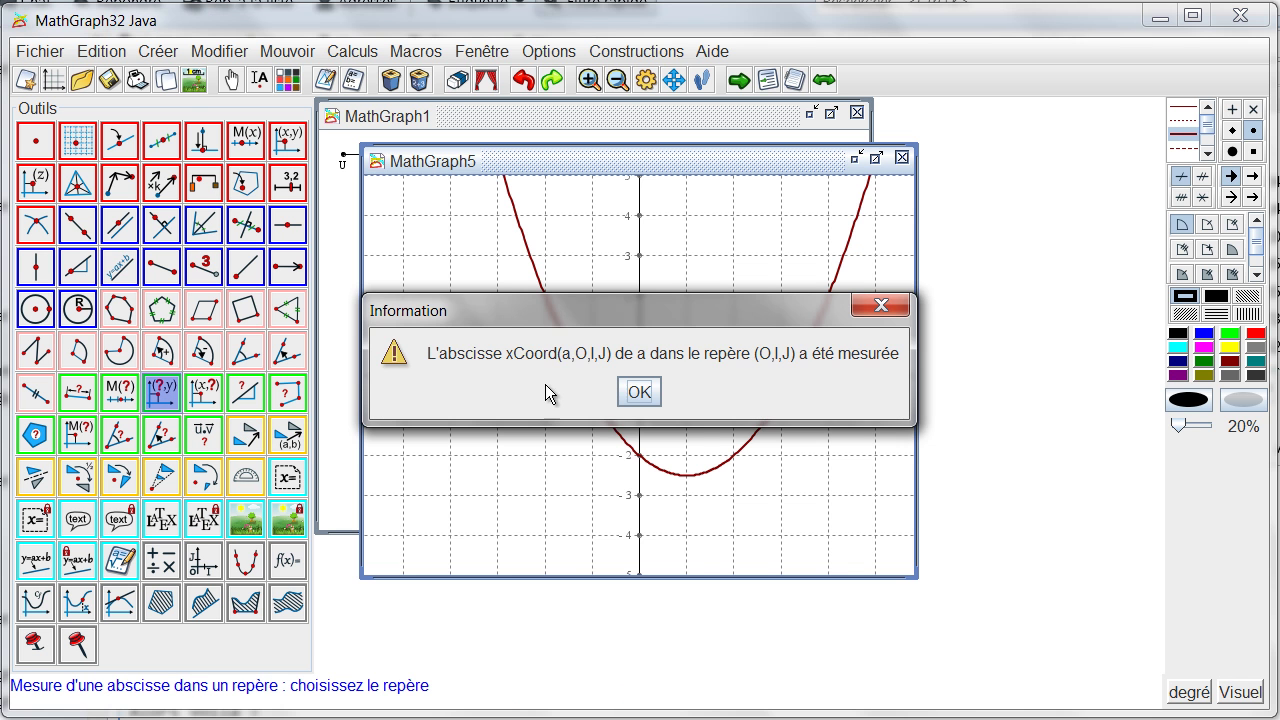
click(640, 390)
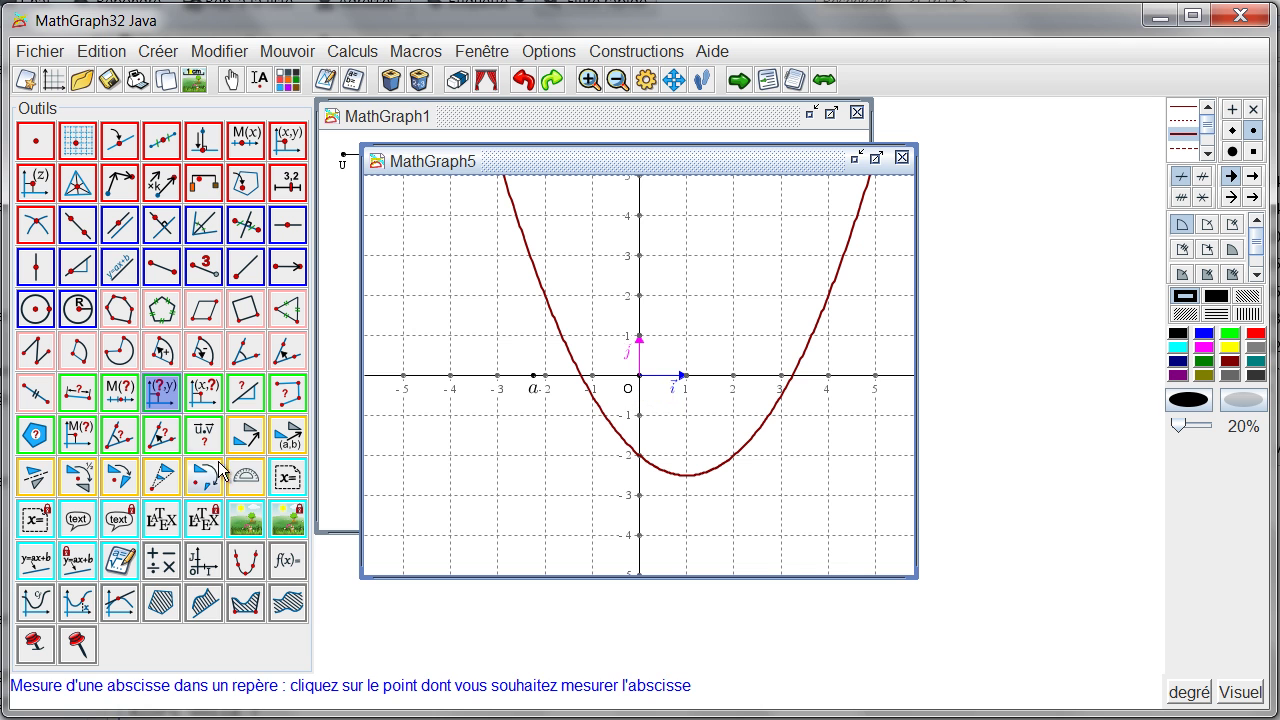
Step: Create a real calculation named a with the formula xCoord(a,O,I,J)
click(166, 572)
text(a)
click(470, 405)
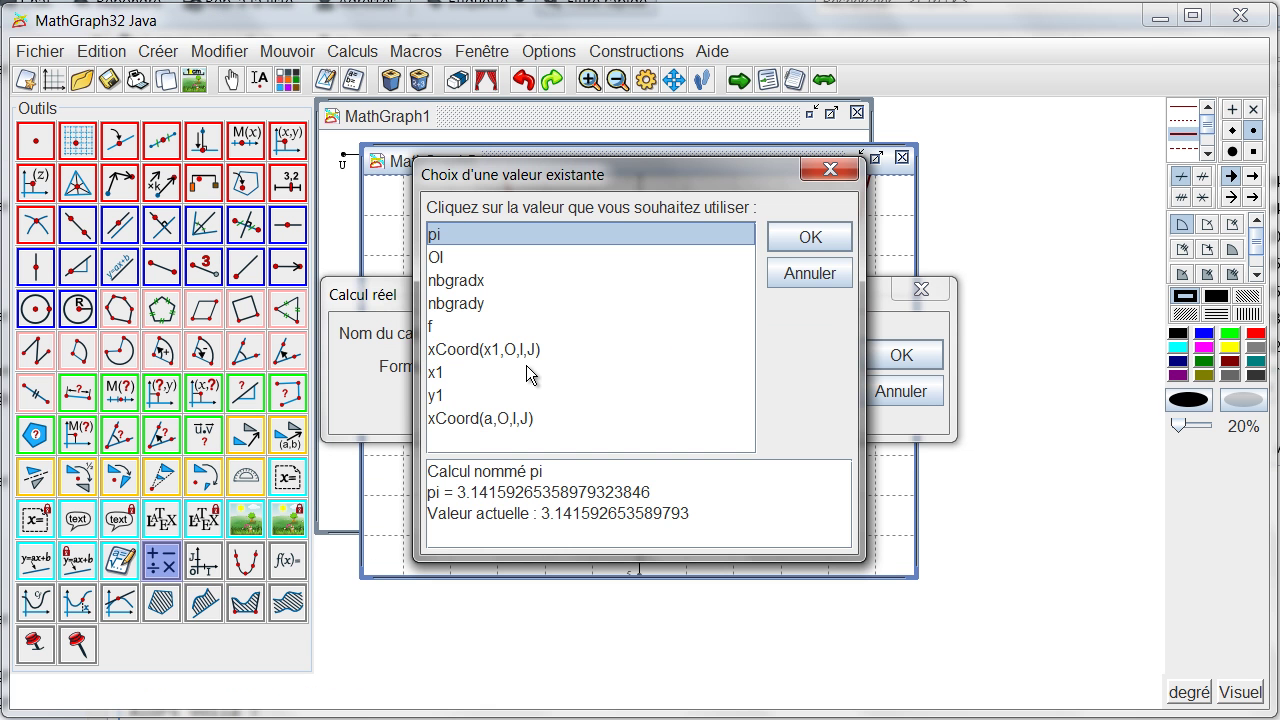
click(502, 422)
click(802, 247)
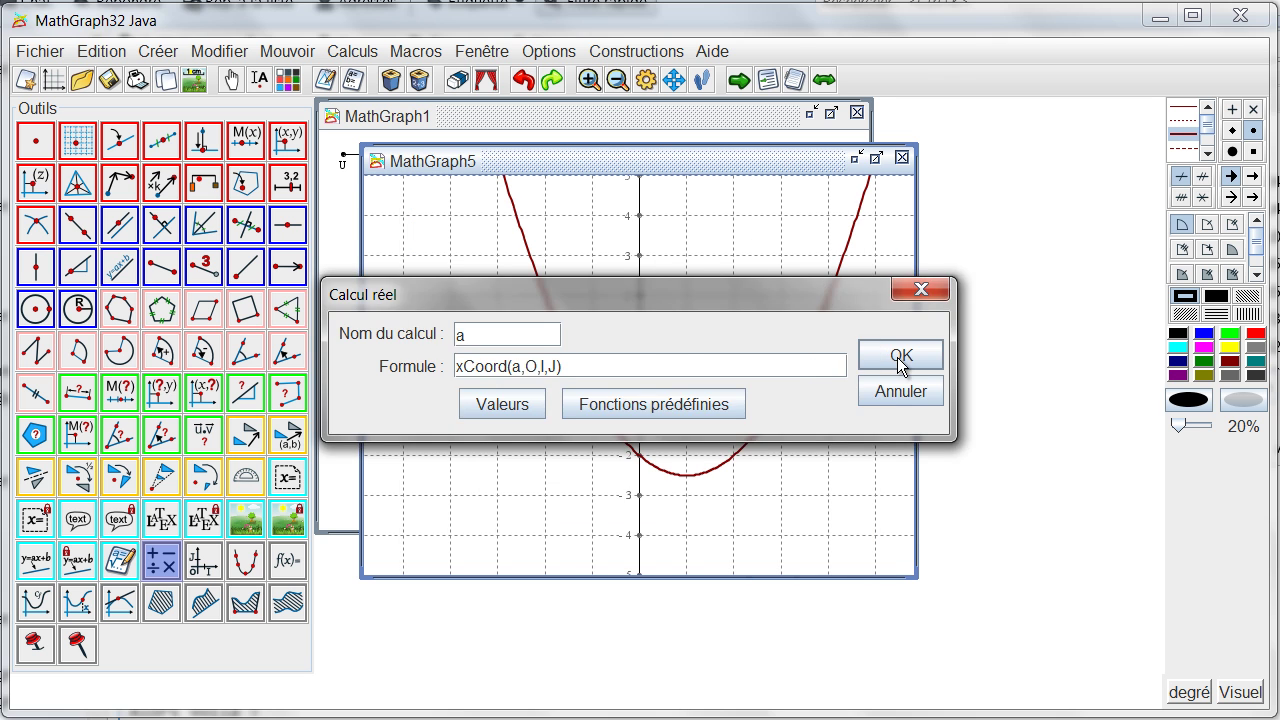
click(900, 357)
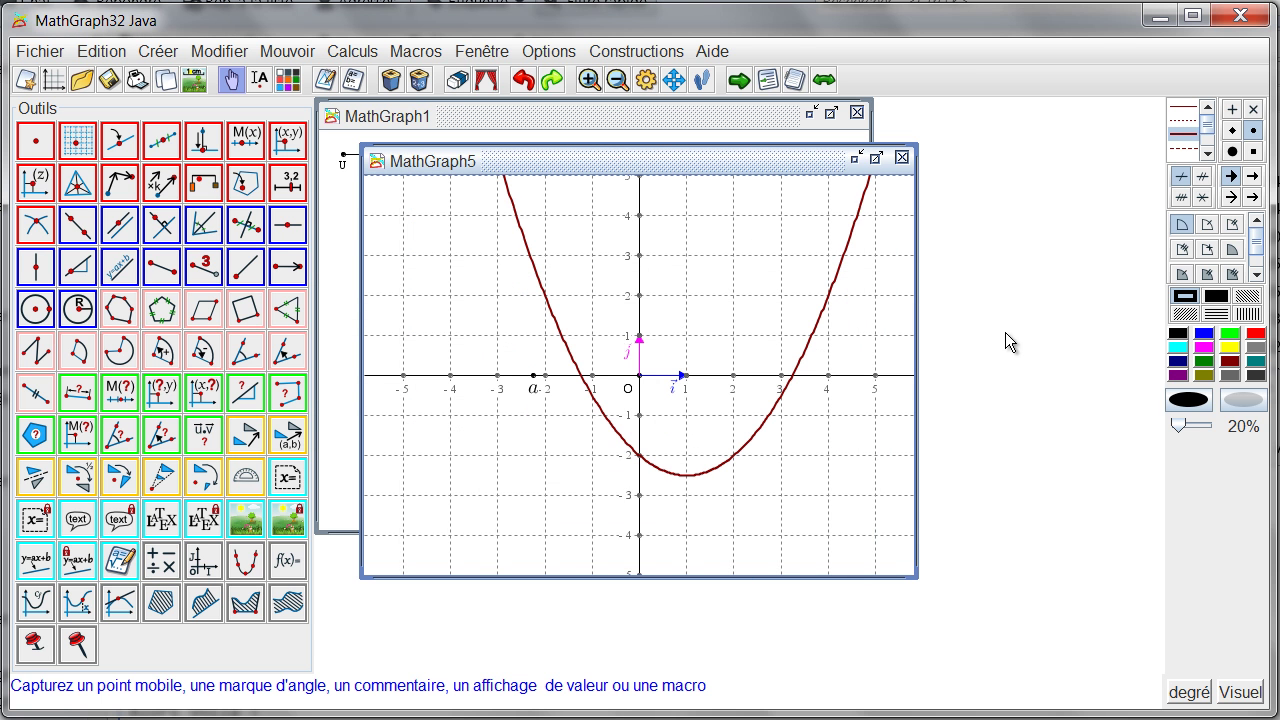
Step: Create the point with abscissa a and ordinate f(a) in (O,I,J), and name it M
click(286, 142)
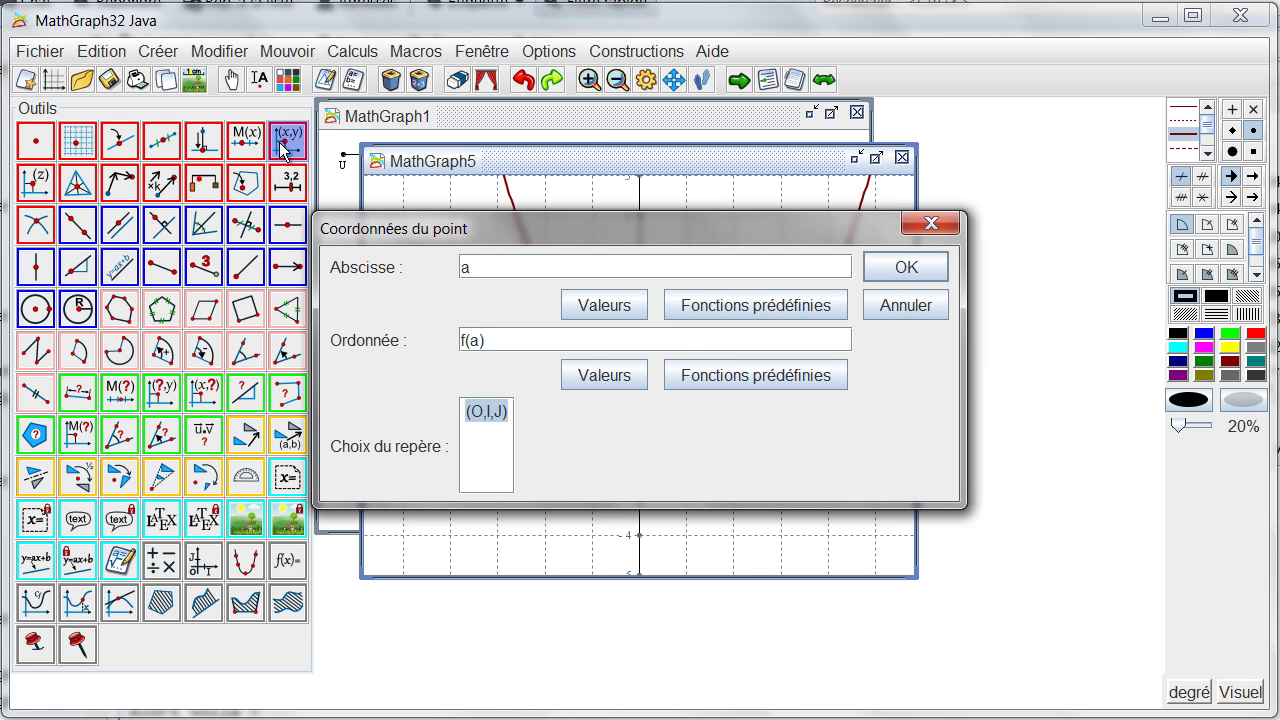
key(Return)
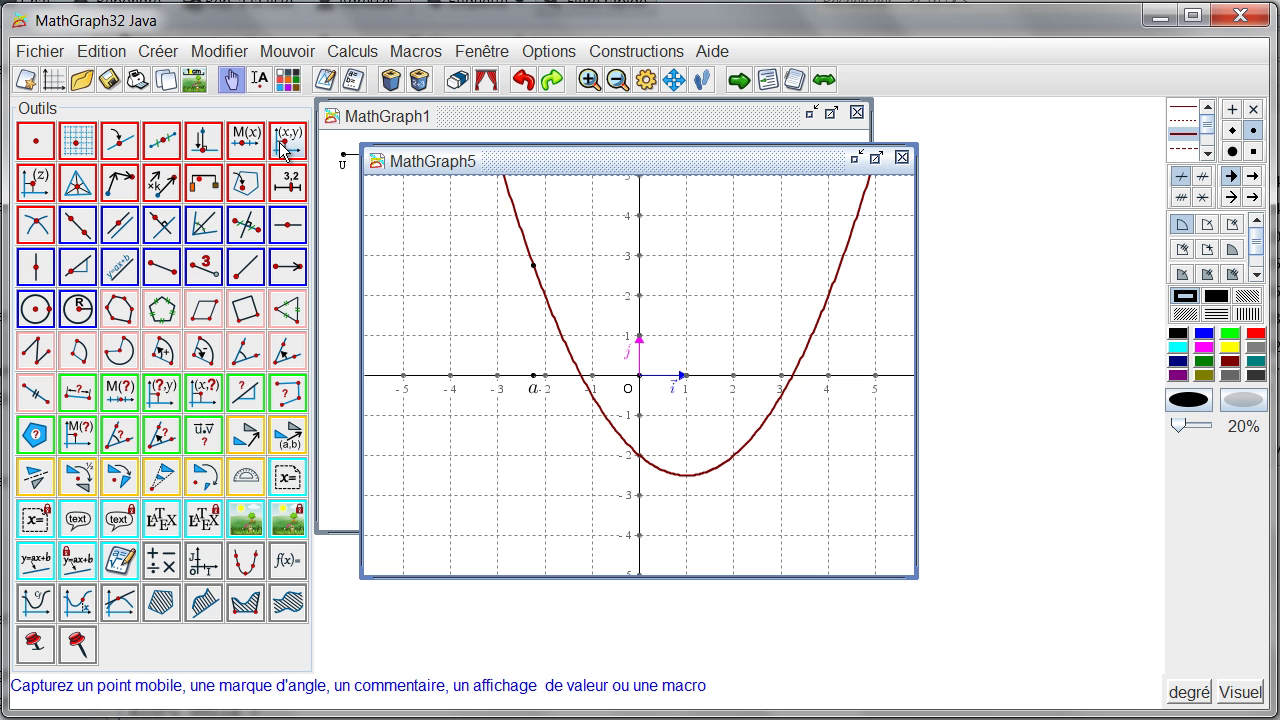
click(259, 79)
click(531, 265)
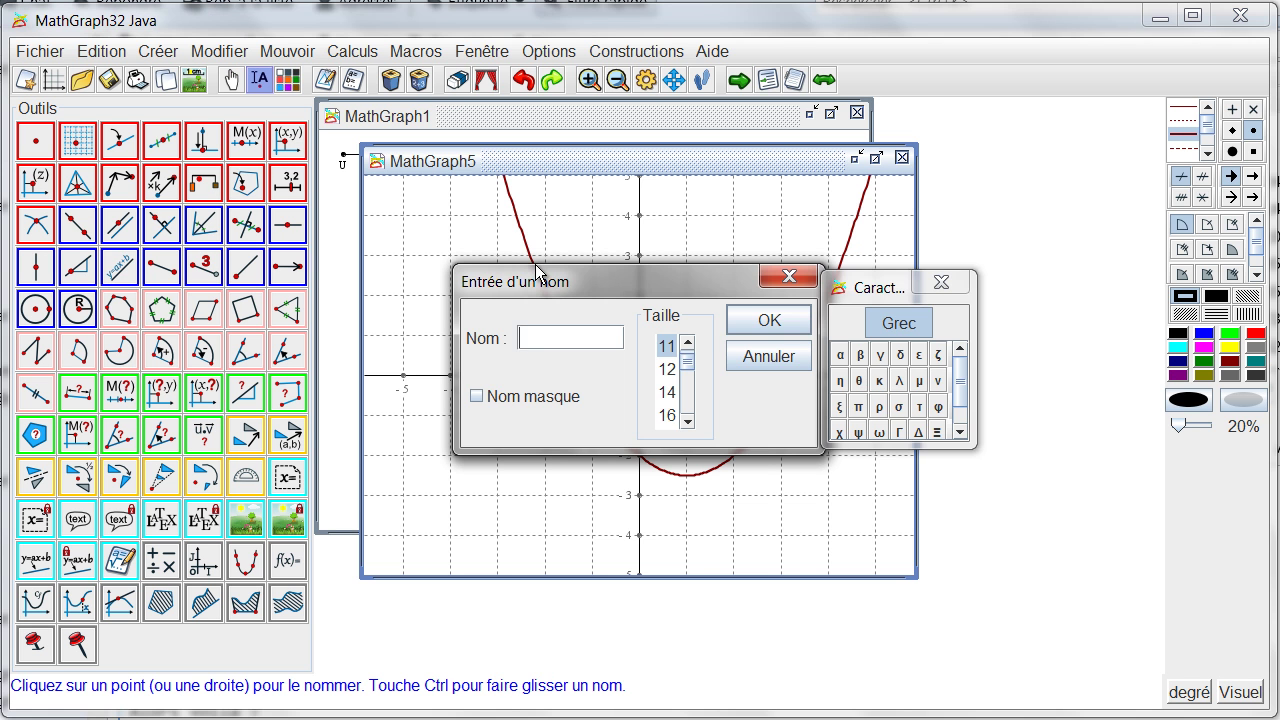
text(M)
key(Return)
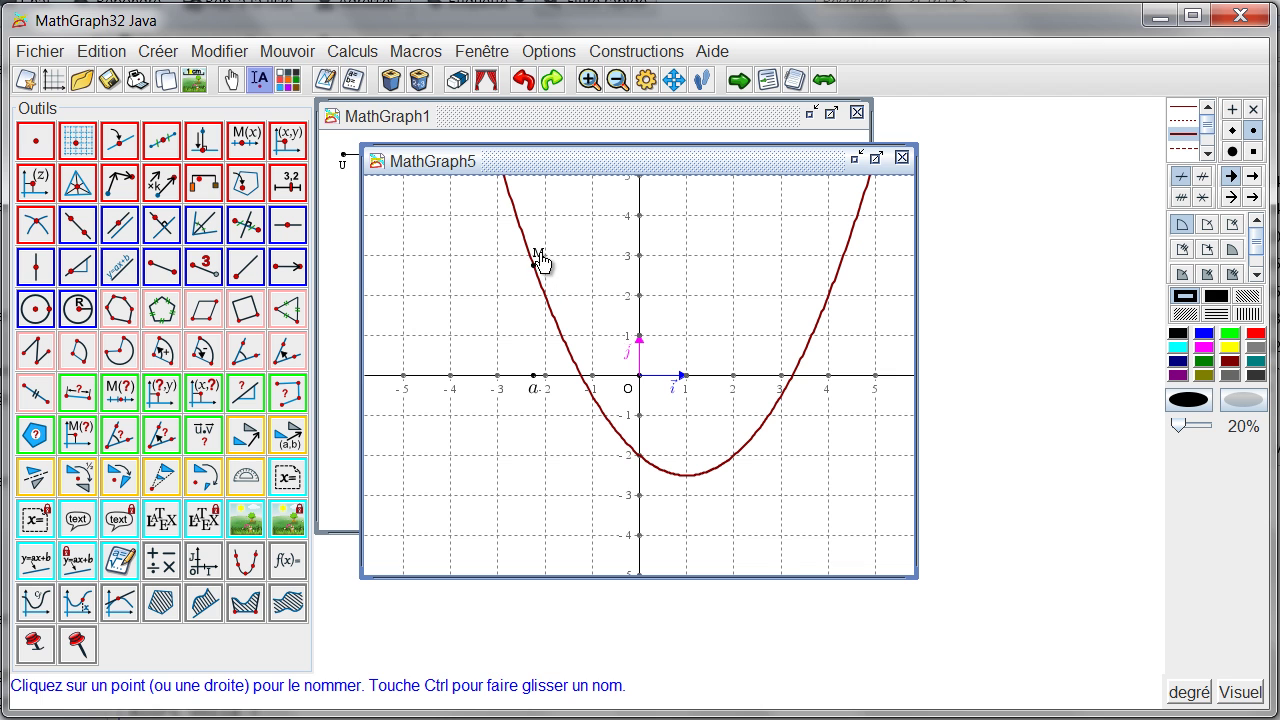
Step: Draw a thin dashed segment joining point a on the x-axis to point M
click(1186, 119)
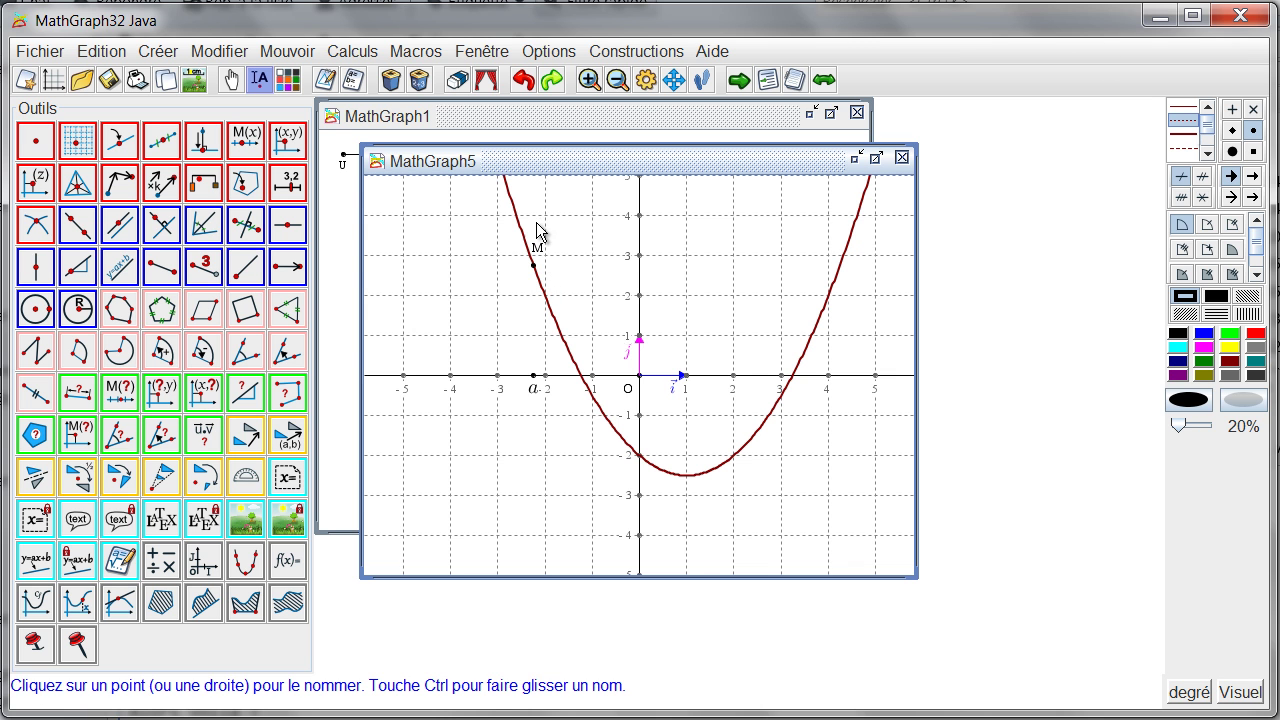
click(162, 267)
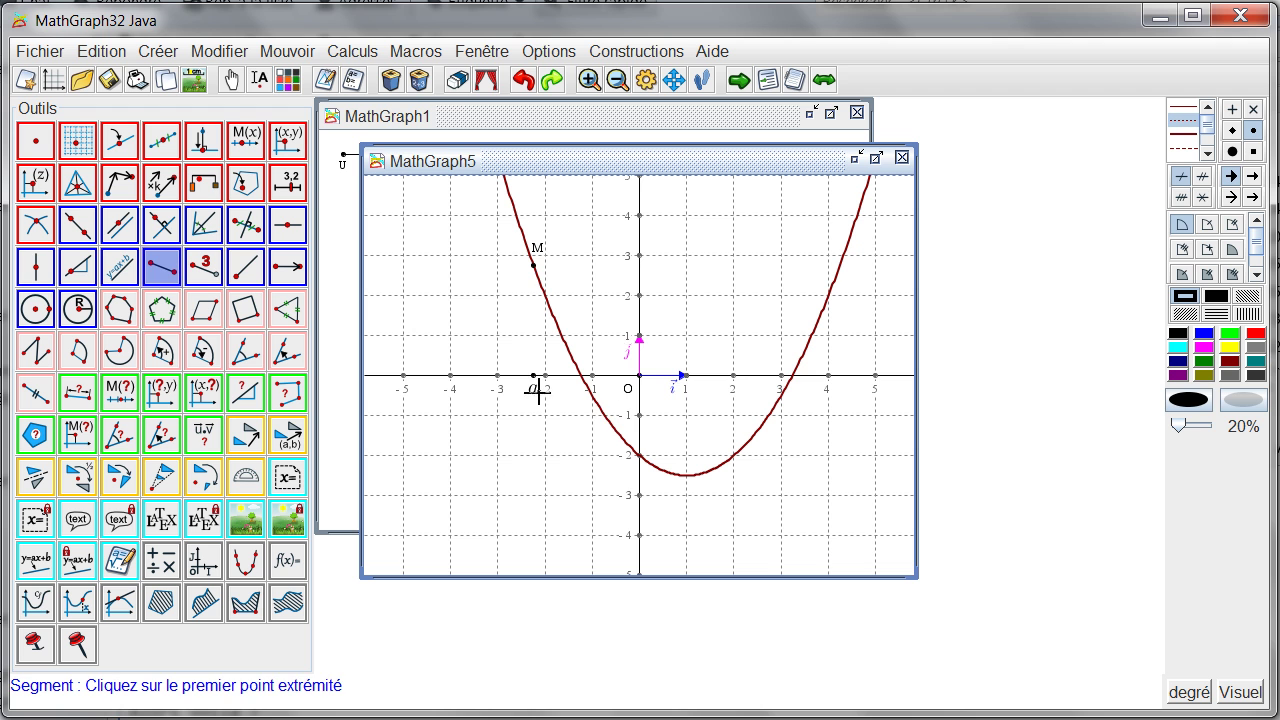
click(539, 375)
click(536, 266)
Step: Create the image of point M by a horizontal translation of 1 unit in (O,I,J)
click(289, 443)
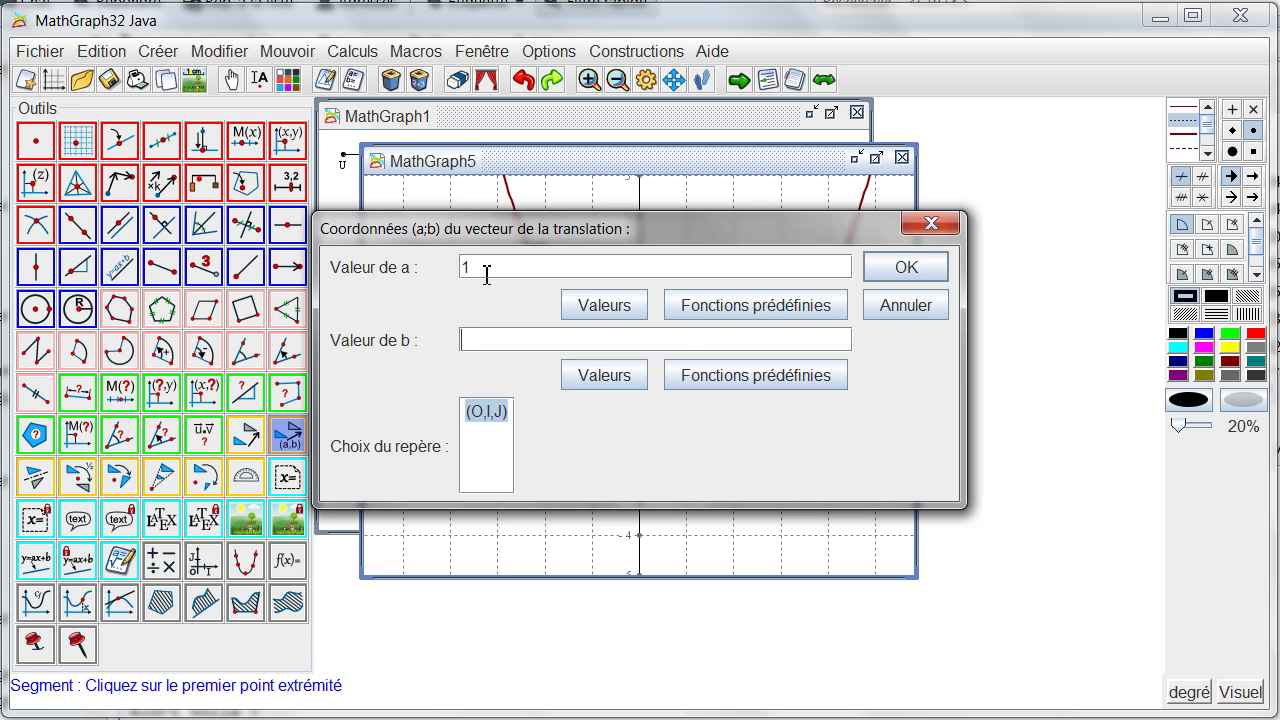
click(903, 266)
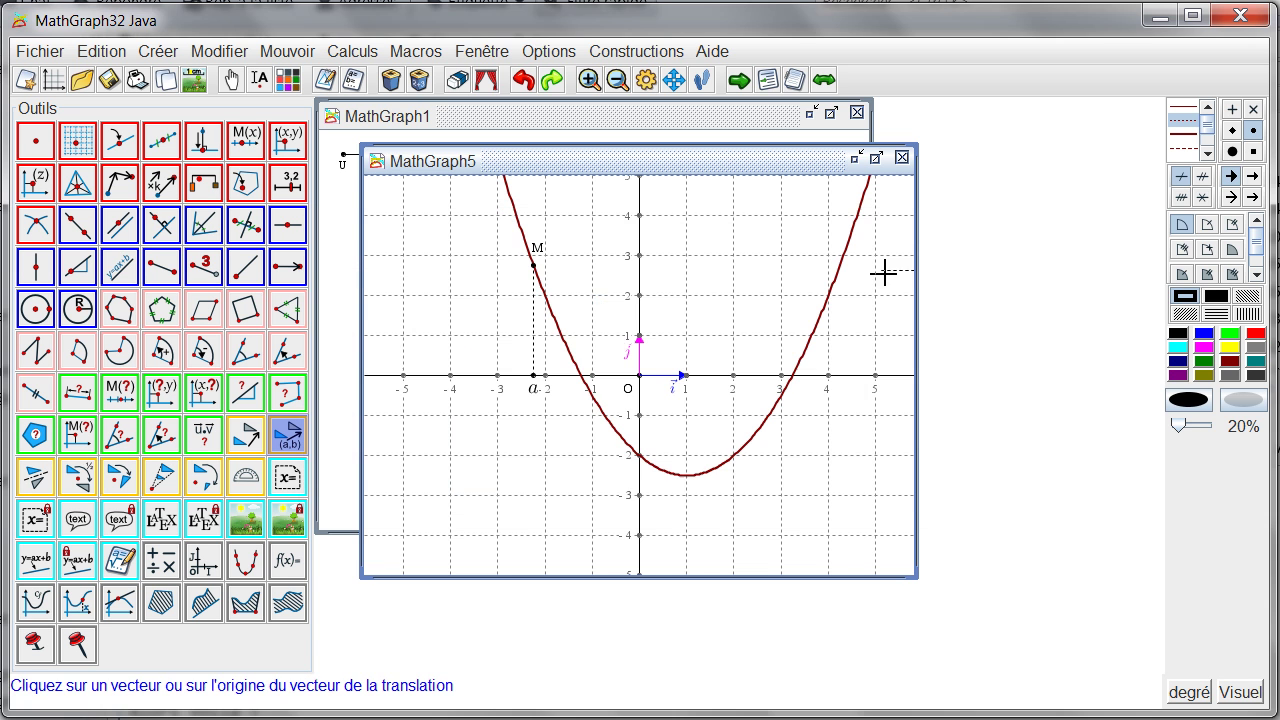
click(536, 266)
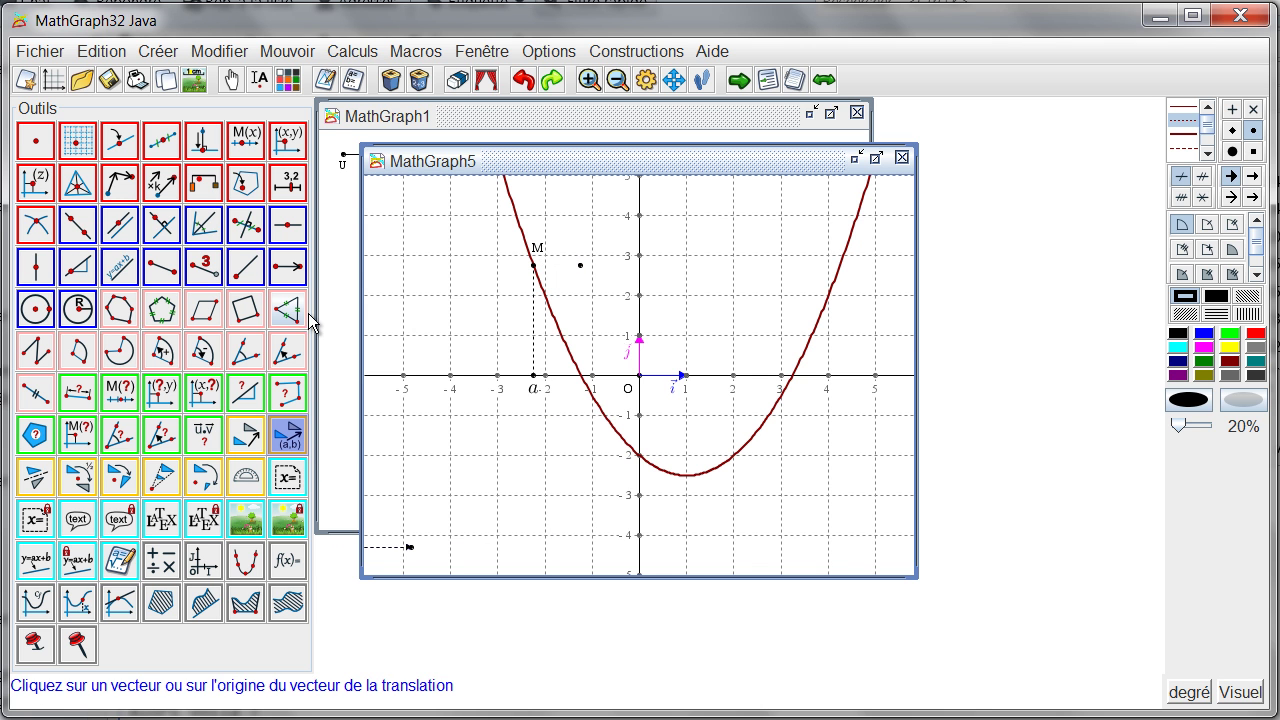
Step: Define the derivative function f' of f and a real calculation m with the formula f'(a)
click(349, 60)
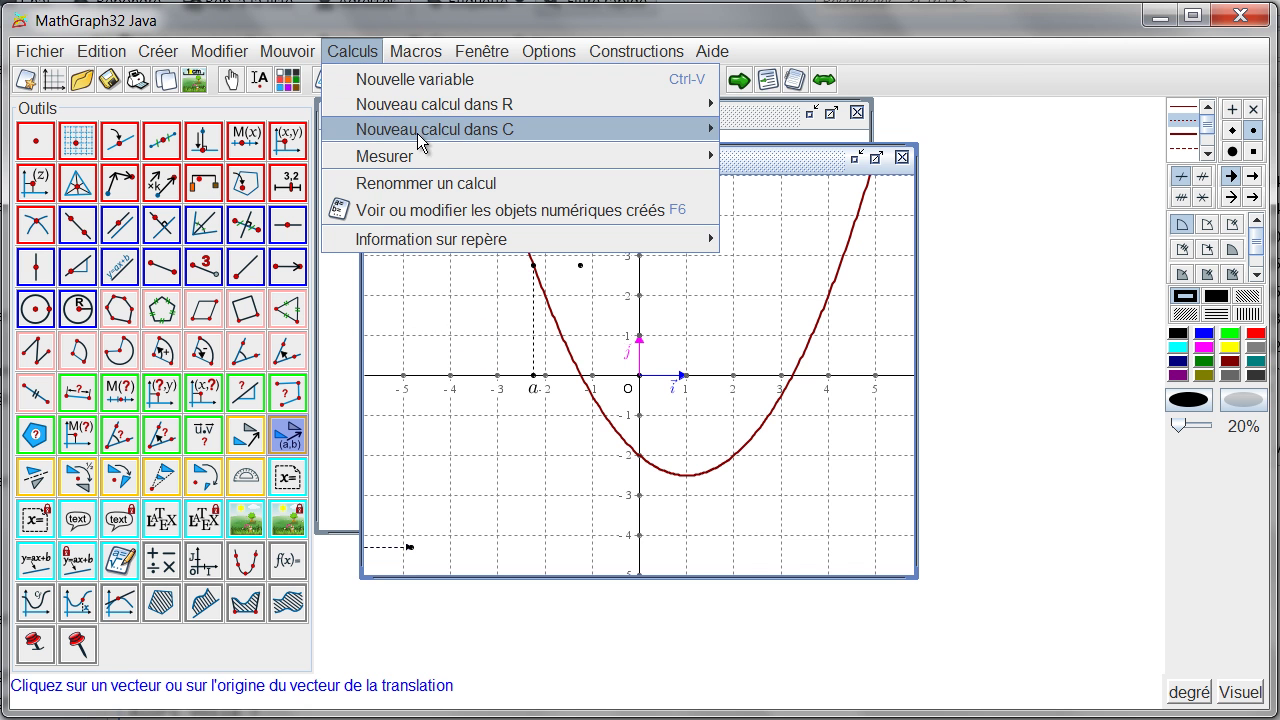
mouse_move(575, 110)
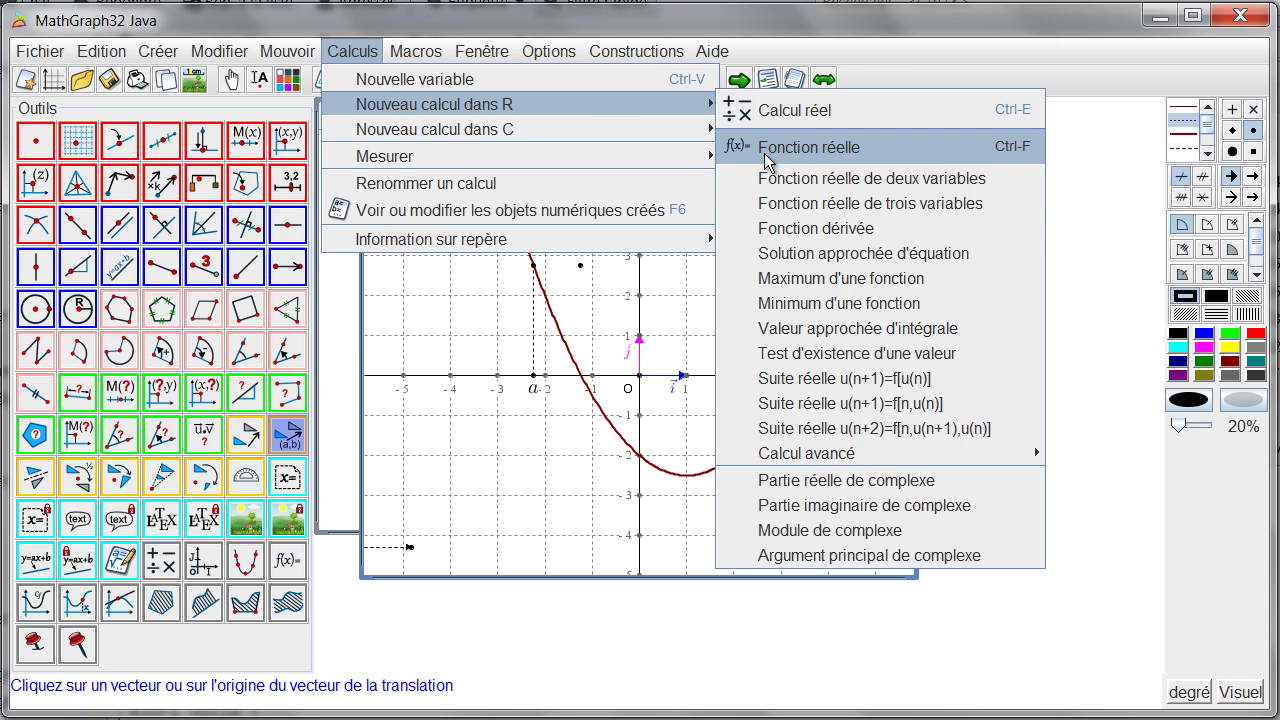
click(771, 229)
text(f')
click(884, 224)
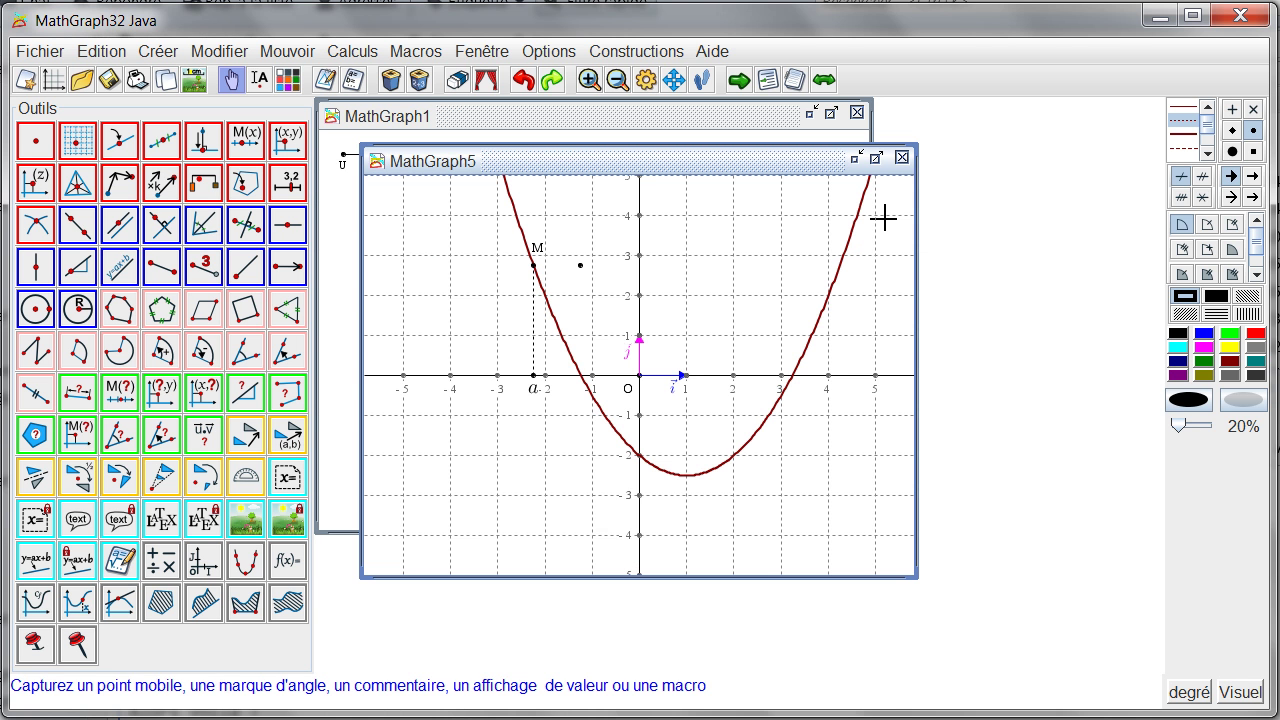
click(161, 564)
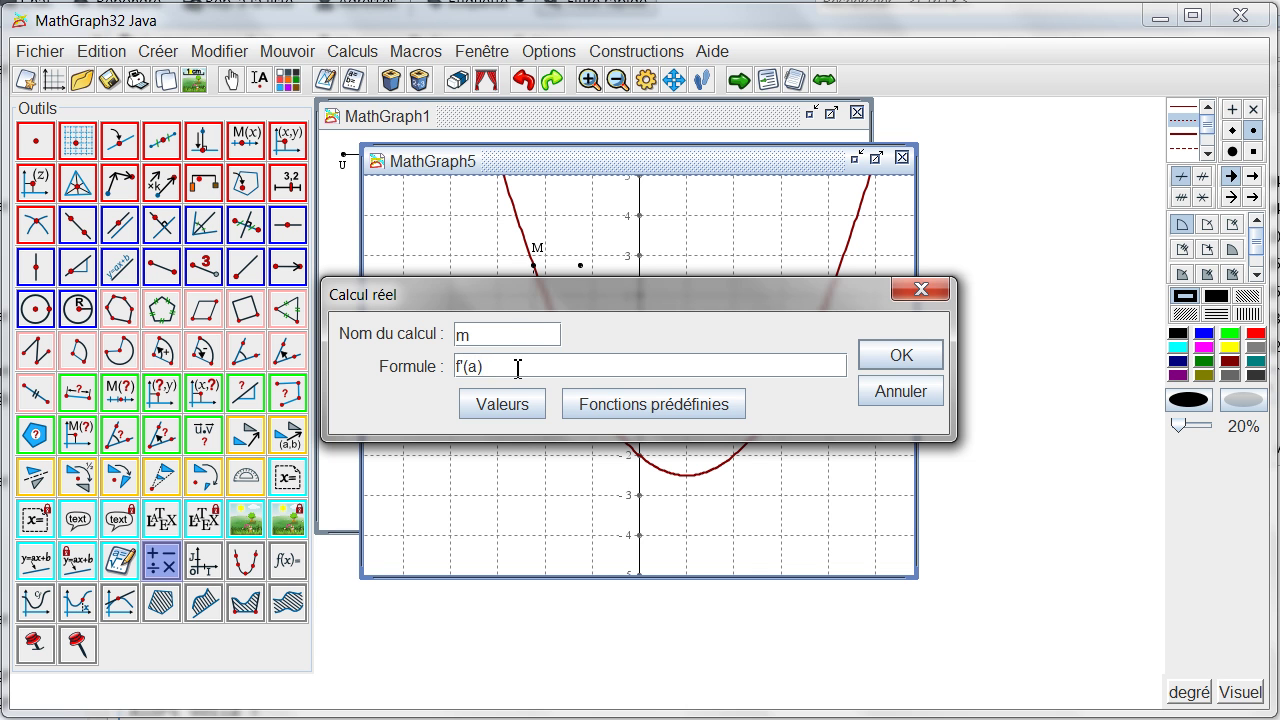
key(Return)
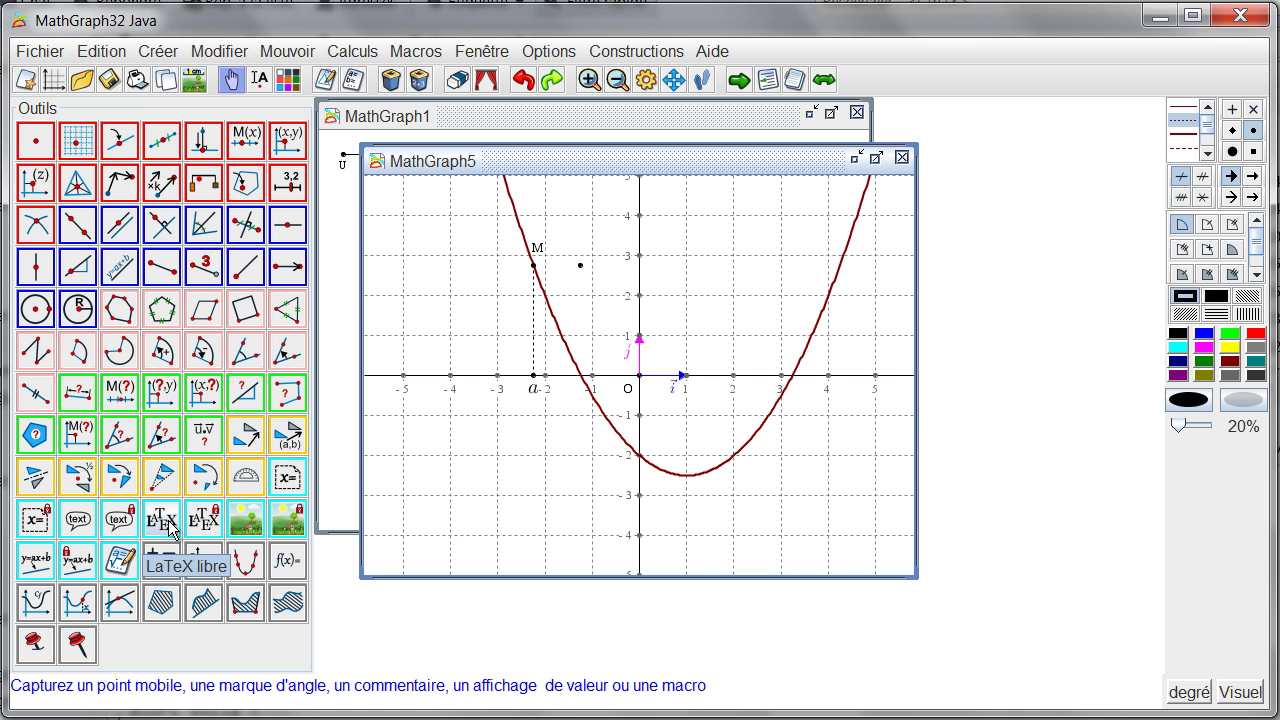
Step: Create the image of the horizontally translated point by a vertical translation of f'(a) in (O,I,J), with horizontal component 0
click(289, 442)
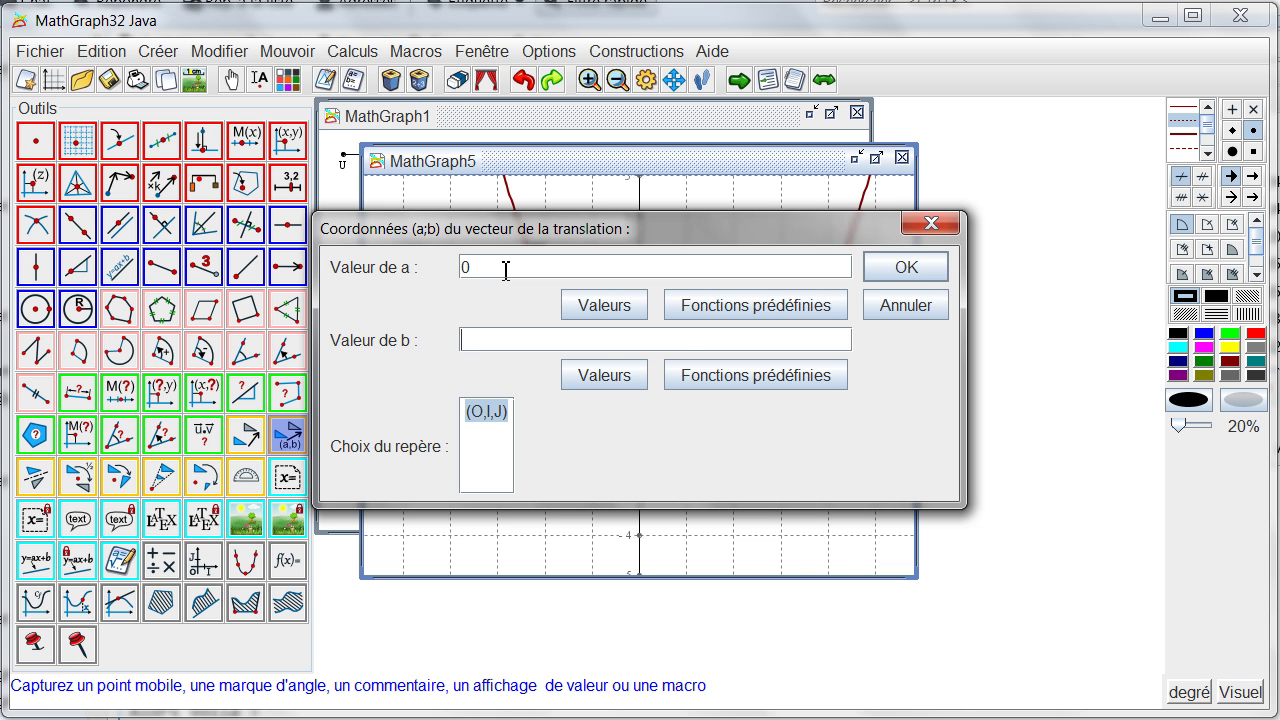
click(877, 266)
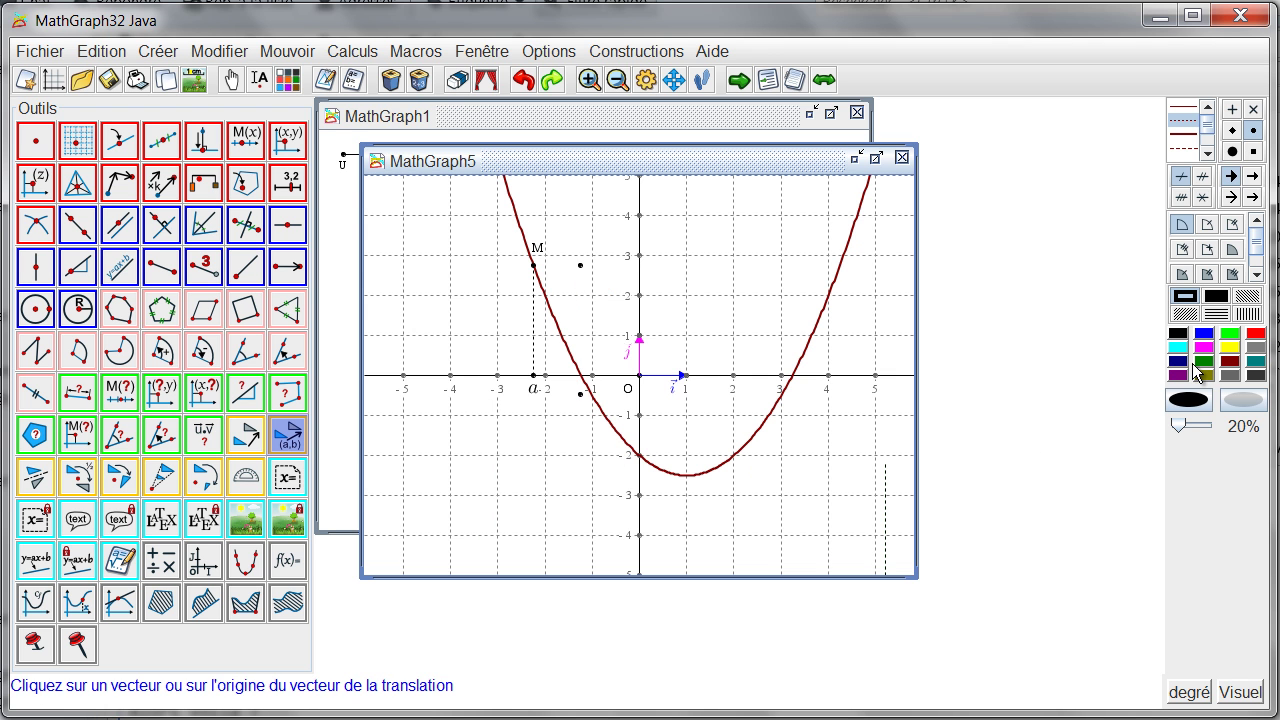
Step: Draw a thin solid blue vector from M to its horizontally translated image point
click(1204, 333)
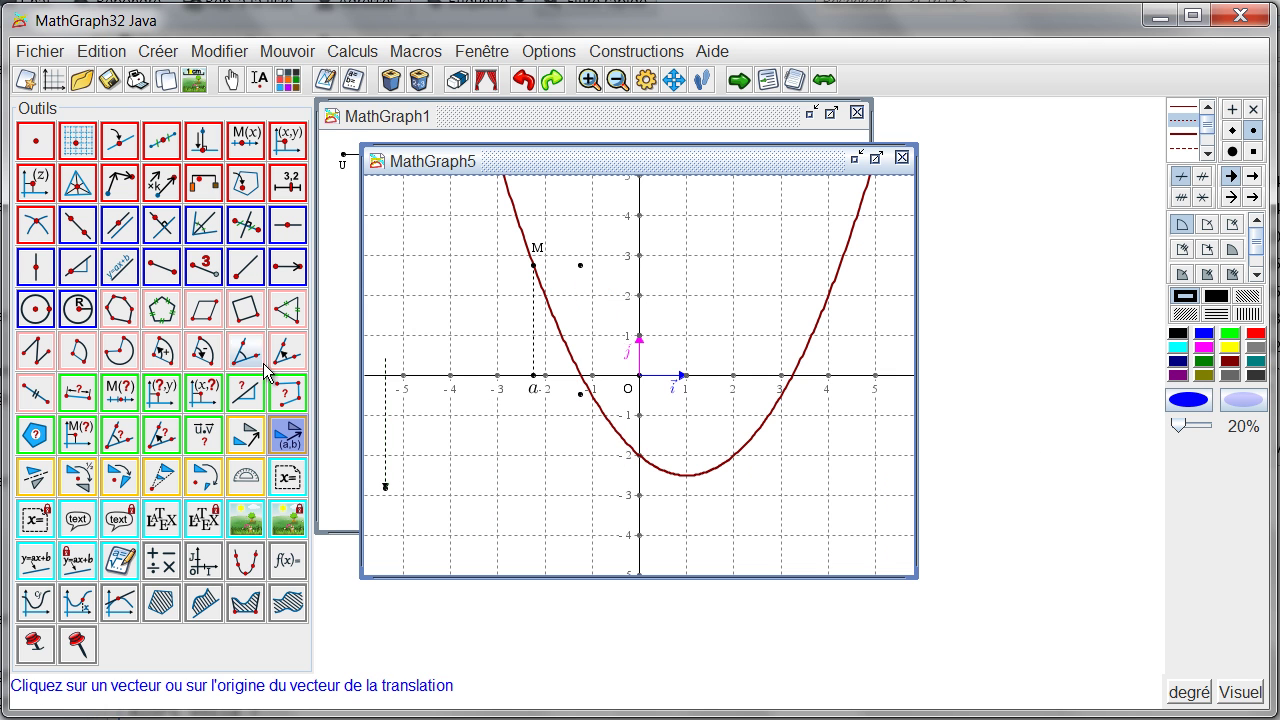
click(288, 267)
click(538, 268)
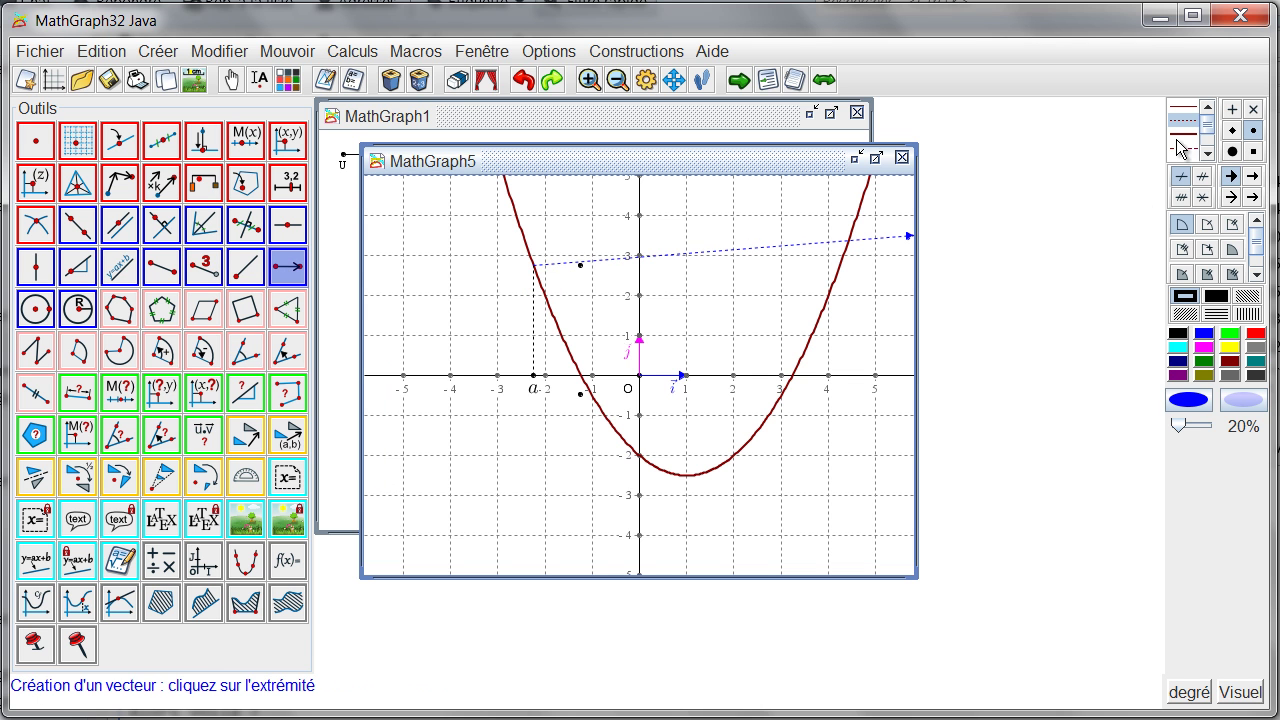
click(1184, 106)
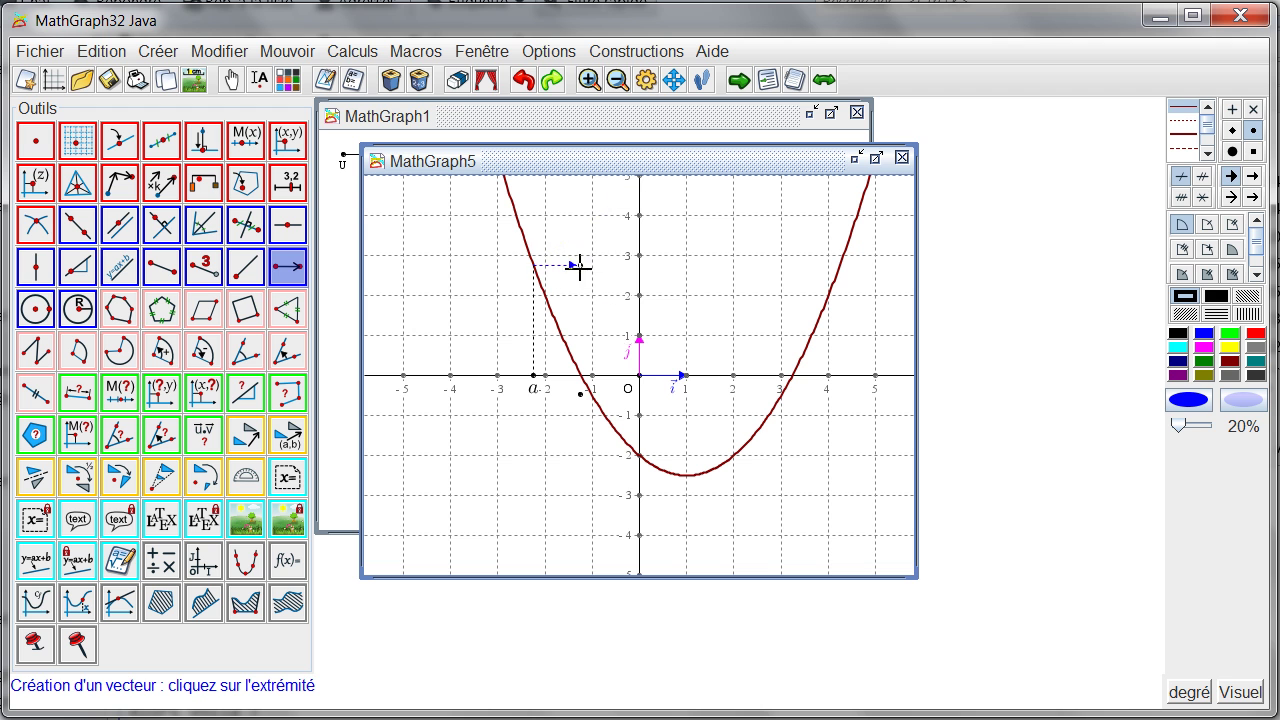
click(579, 265)
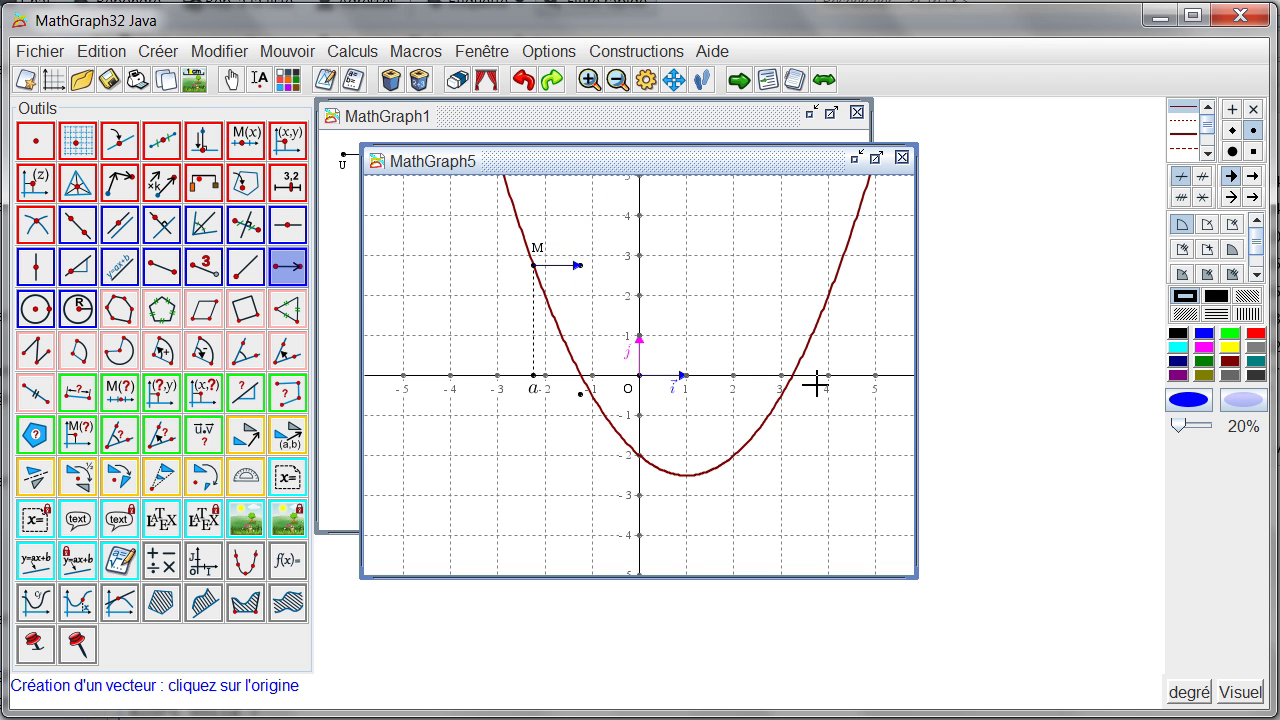
Step: Draw a magenta vector from the end of the blue vector at M to the vertically translated point
click(1204, 347)
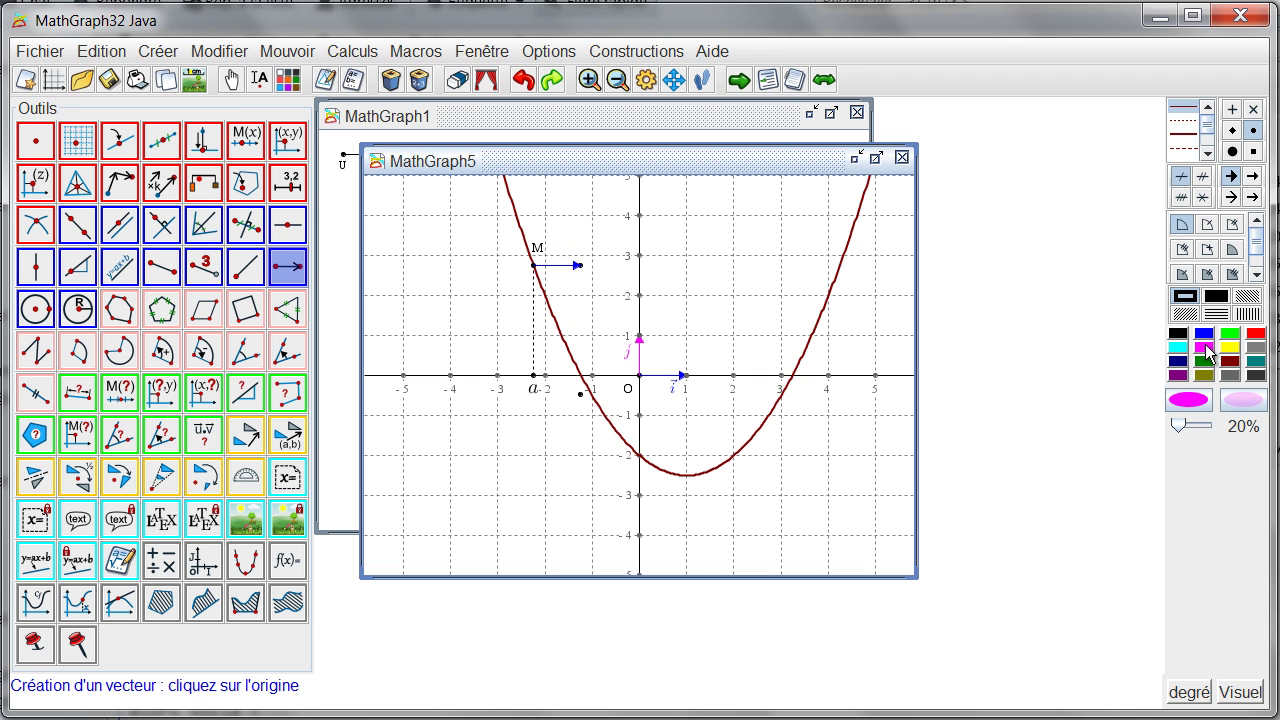
click(580, 266)
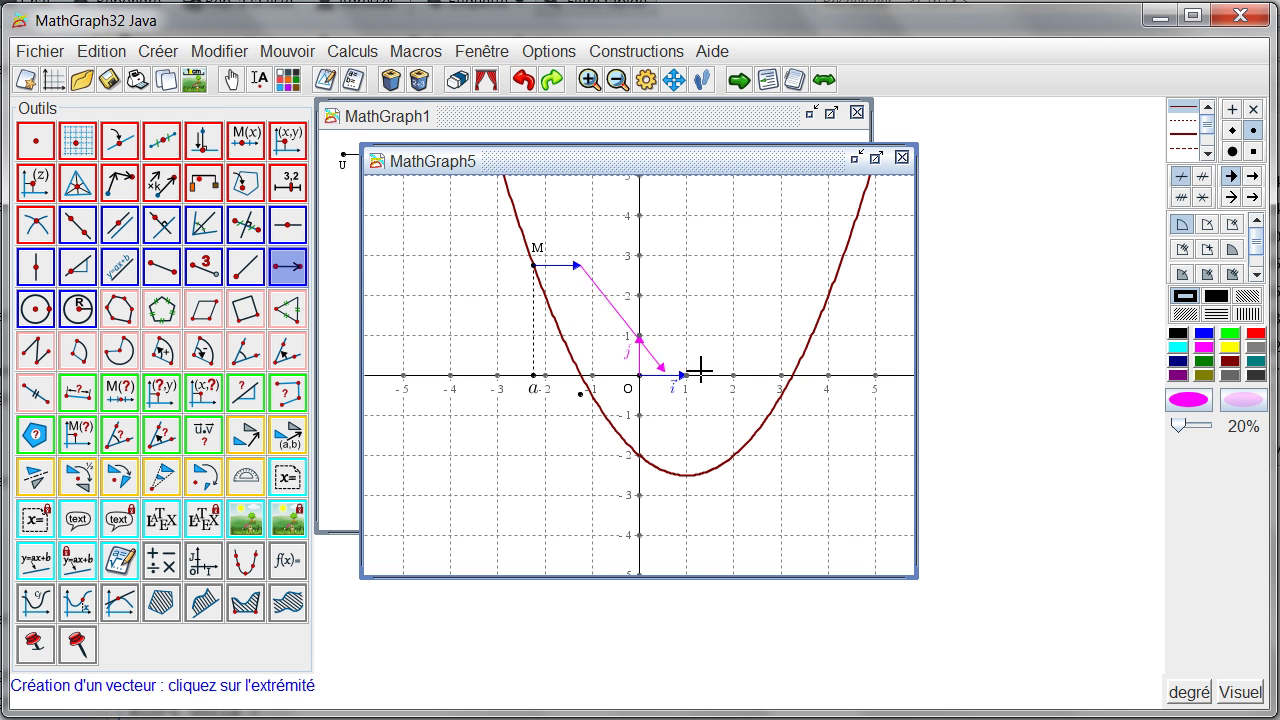
click(581, 392)
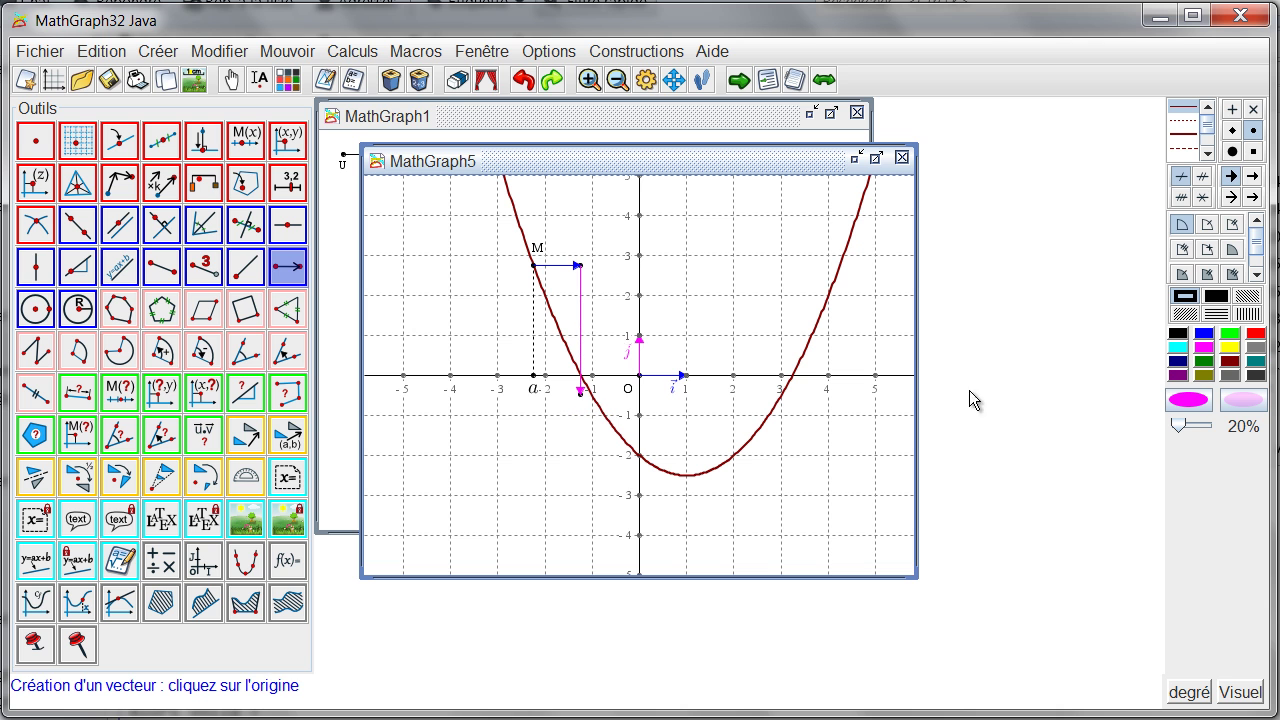
Step: Create a blue midpoint between M and the end of the horizontal blue vector
click(1205, 334)
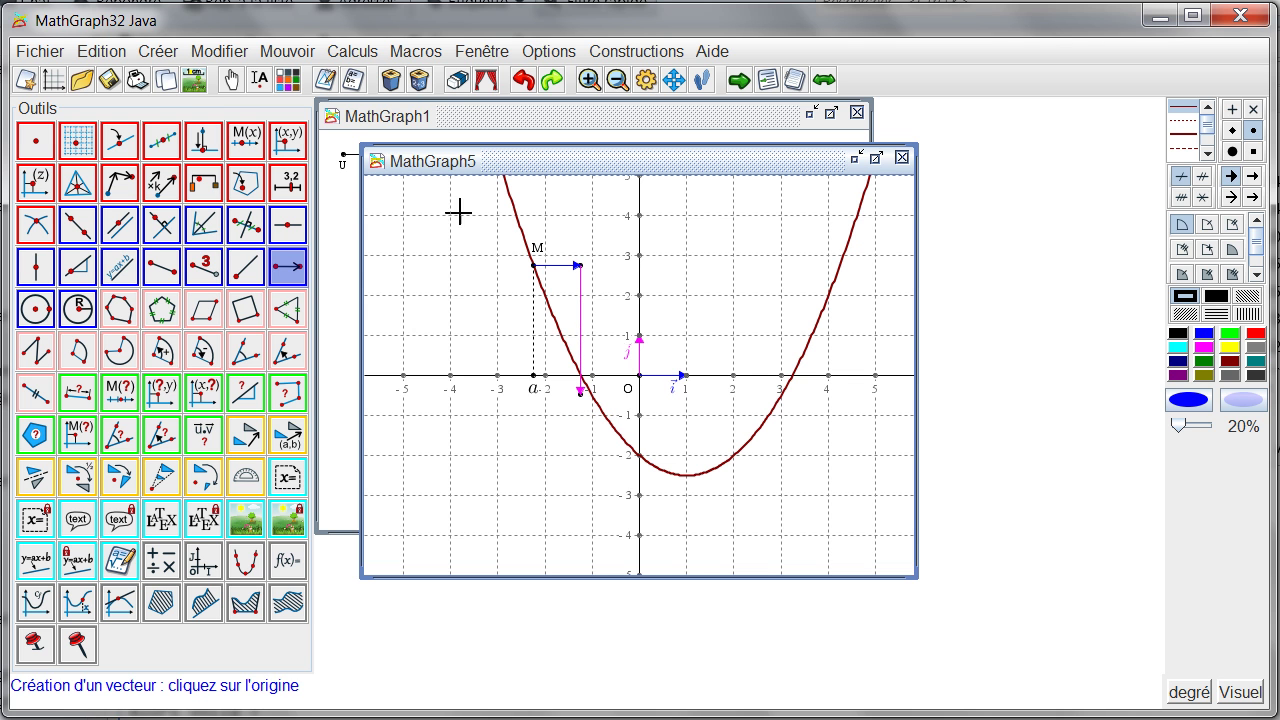
click(163, 140)
click(533, 265)
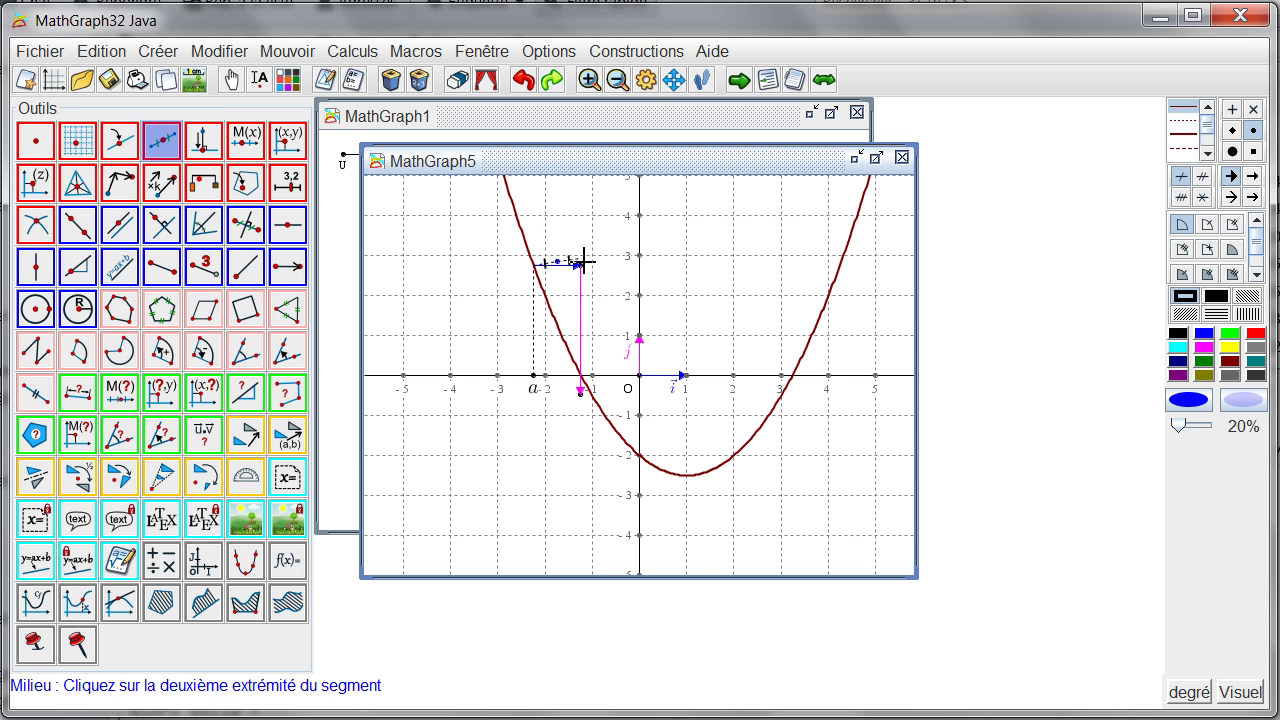
click(579, 265)
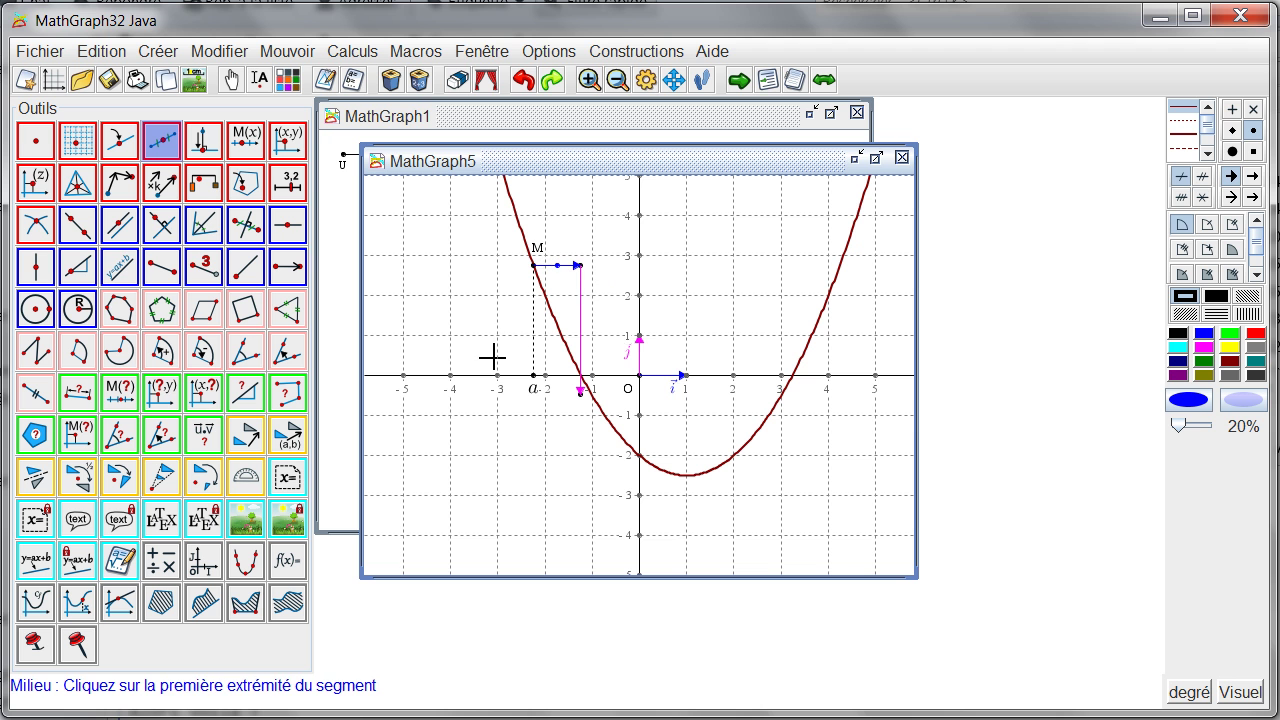
Step: Attach the LaTeX label \vec{i} to the blue midpoint, with size 12, background erasing, centred horizontally and down-arrow vertical alignment
click(212, 515)
click(557, 267)
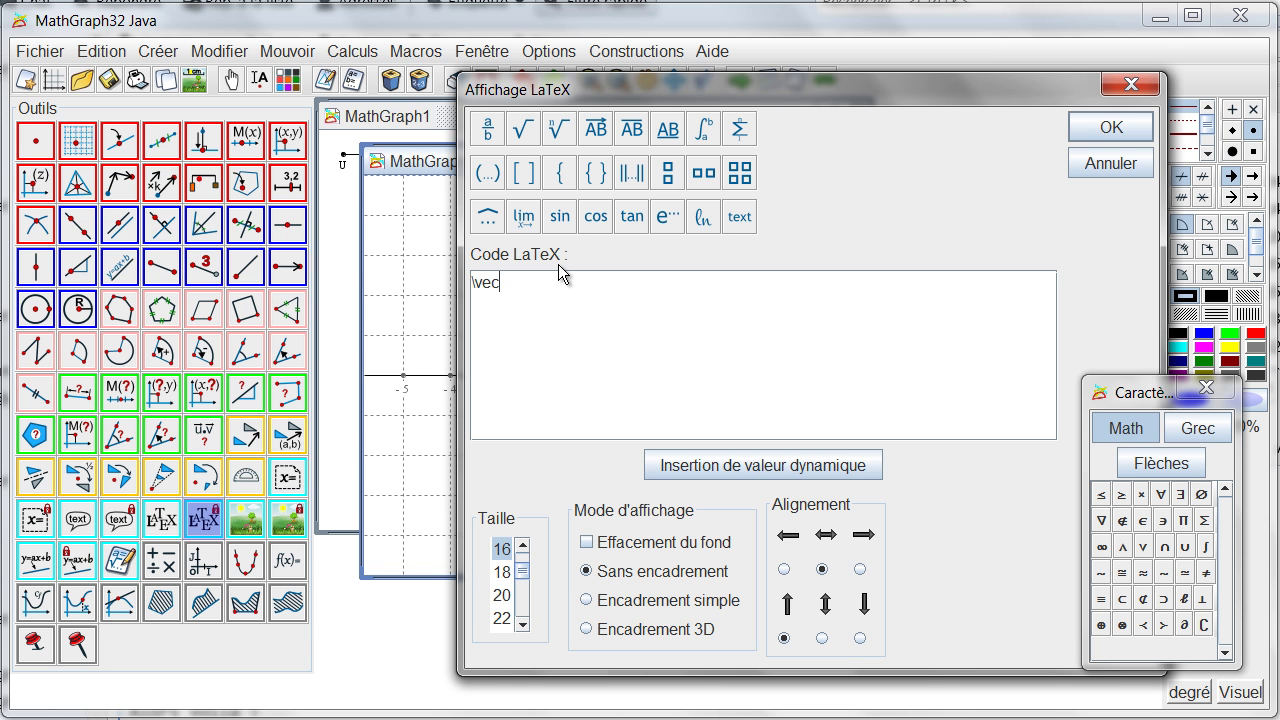
text(\vec{i})
click(522, 545)
click(522, 545)
click(501, 549)
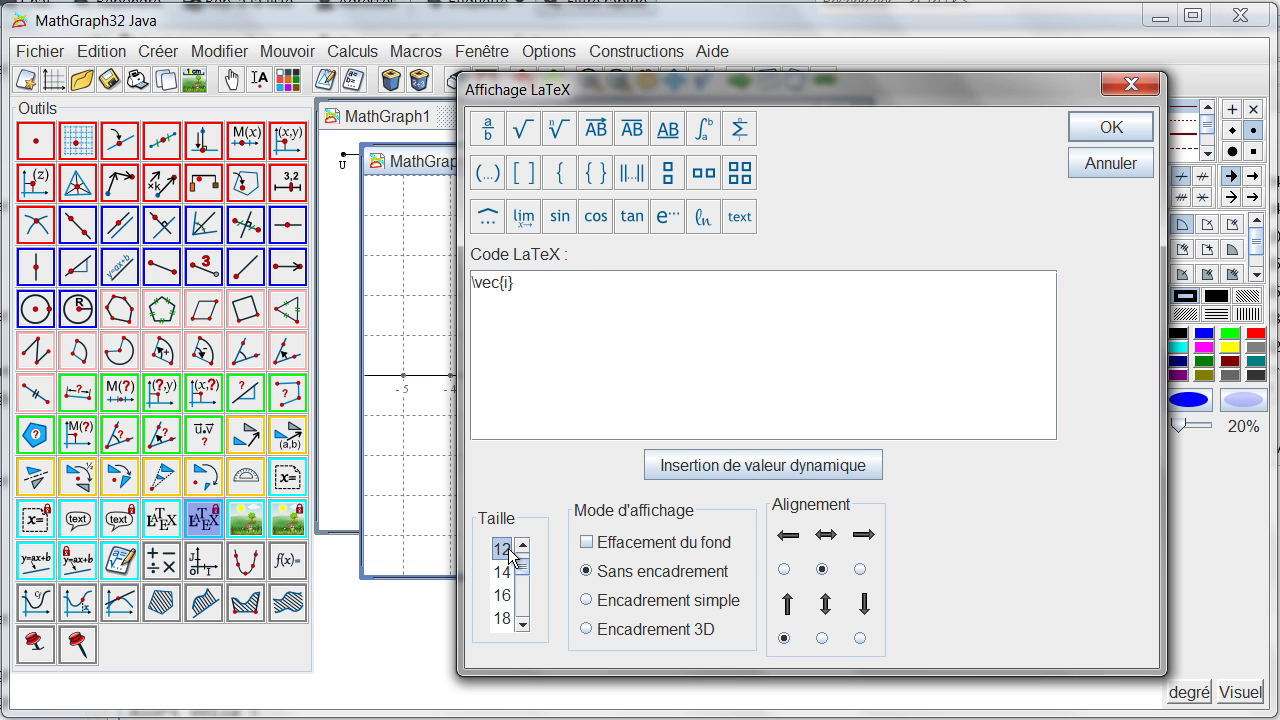
click(603, 545)
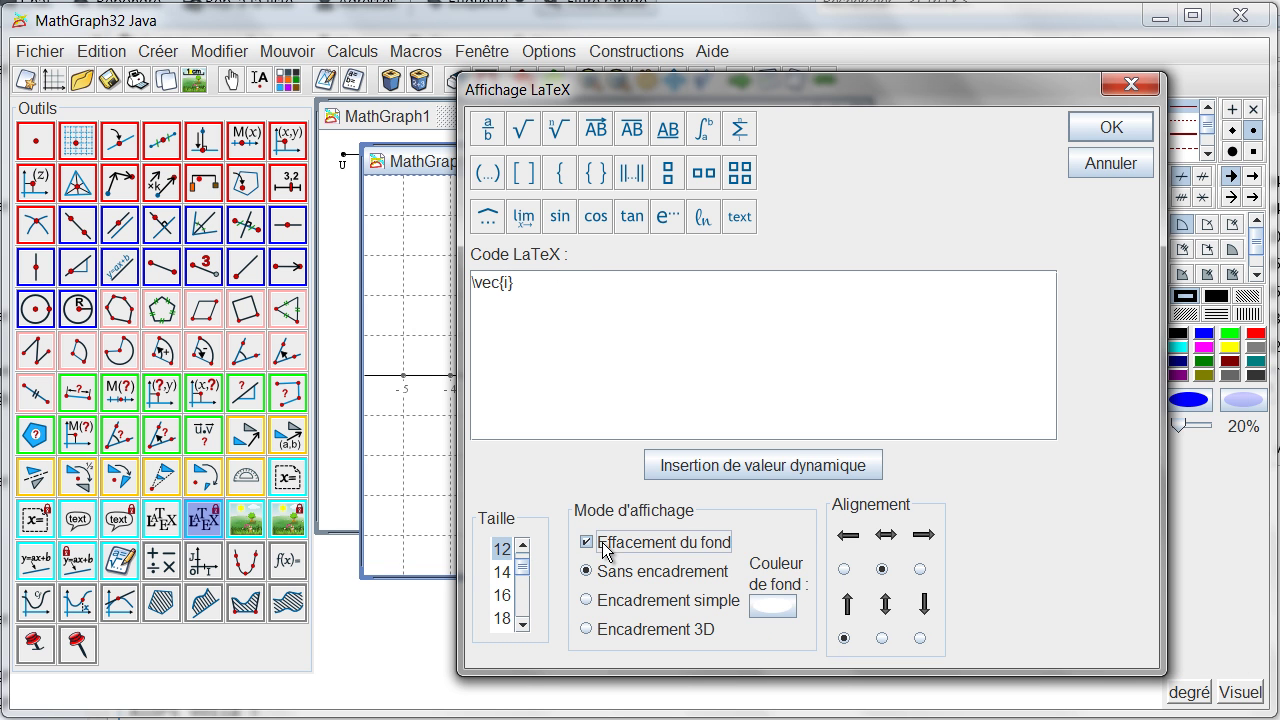
click(918, 640)
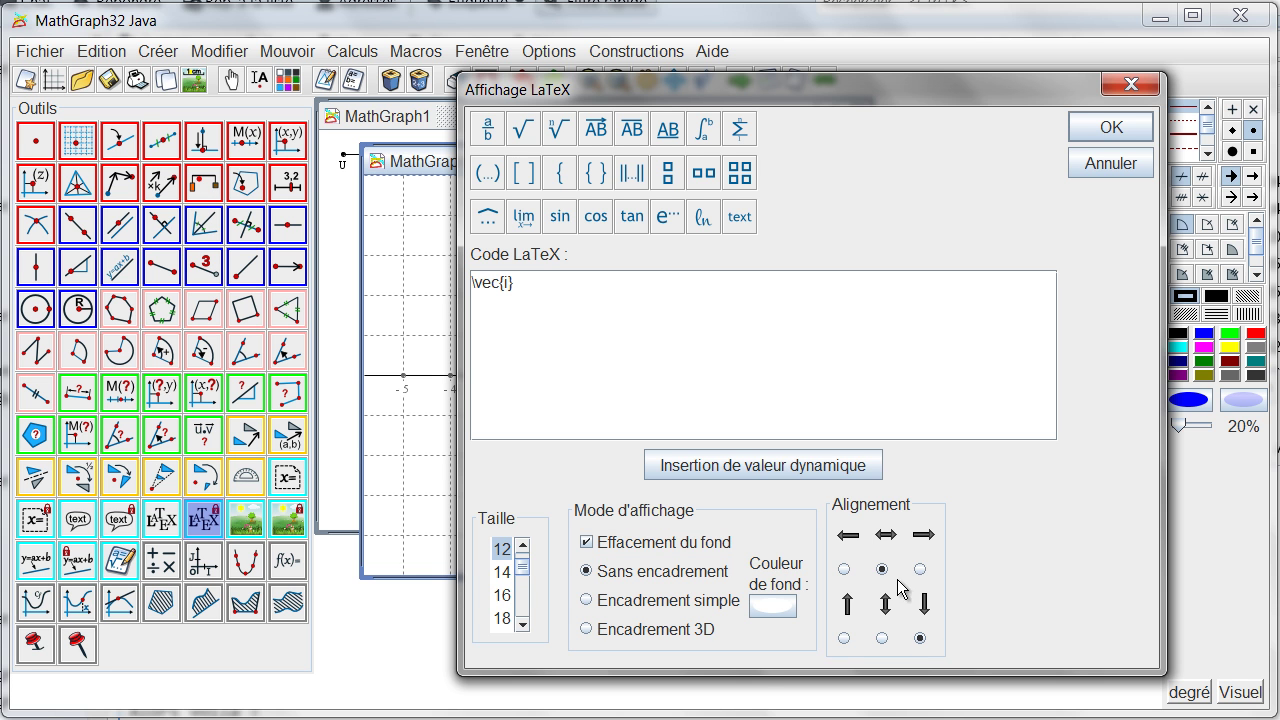
click(1112, 130)
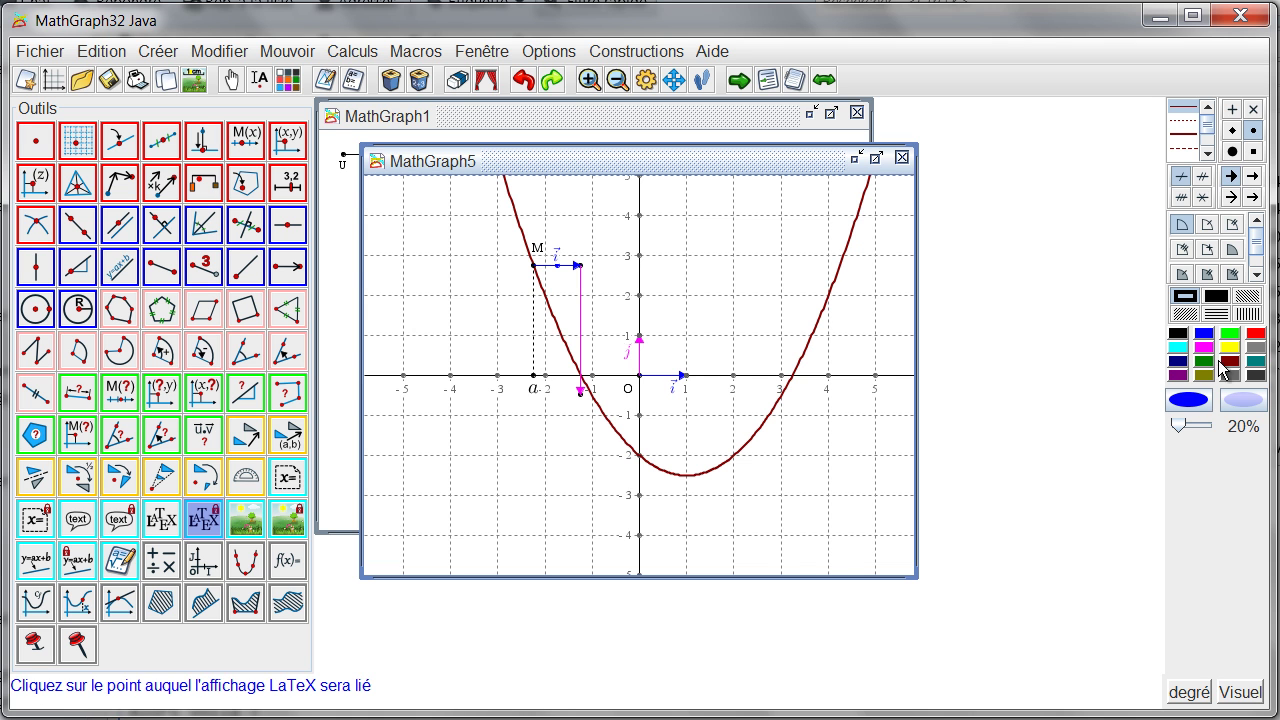
Step: Create a magenta midpoint between the two endpoints of the vertical magenta vector
click(1204, 347)
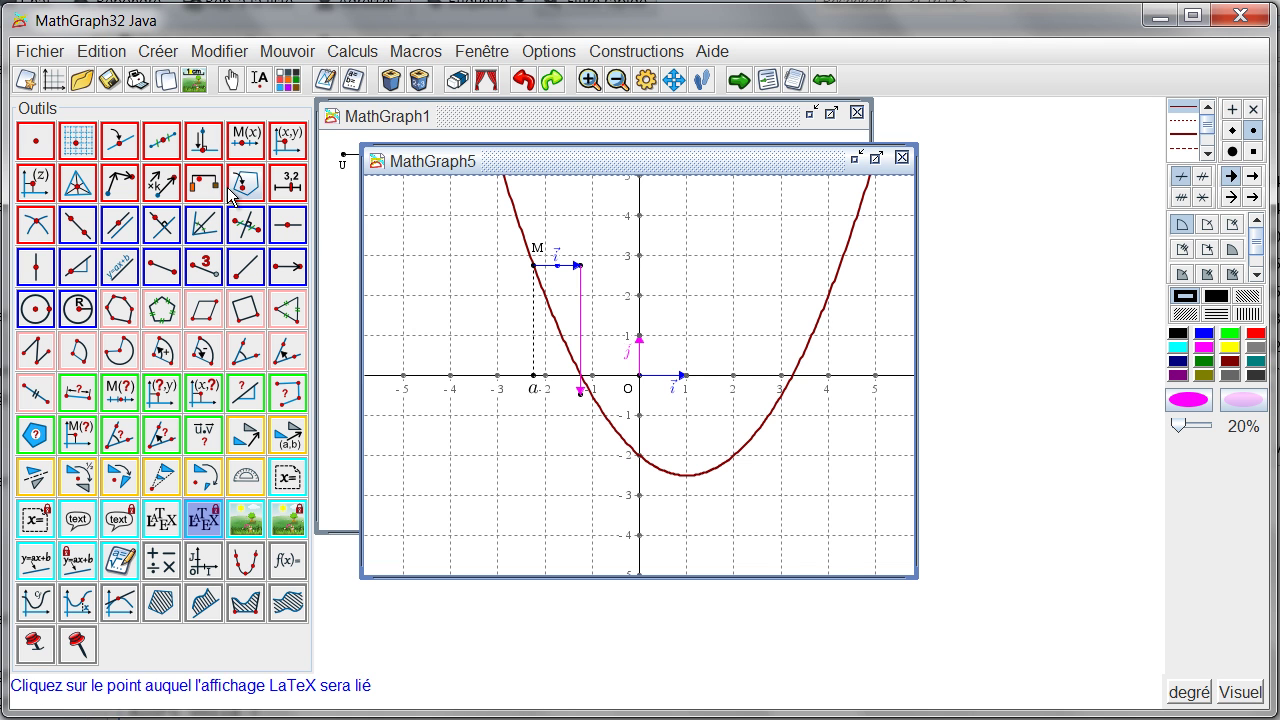
click(161, 140)
click(580, 266)
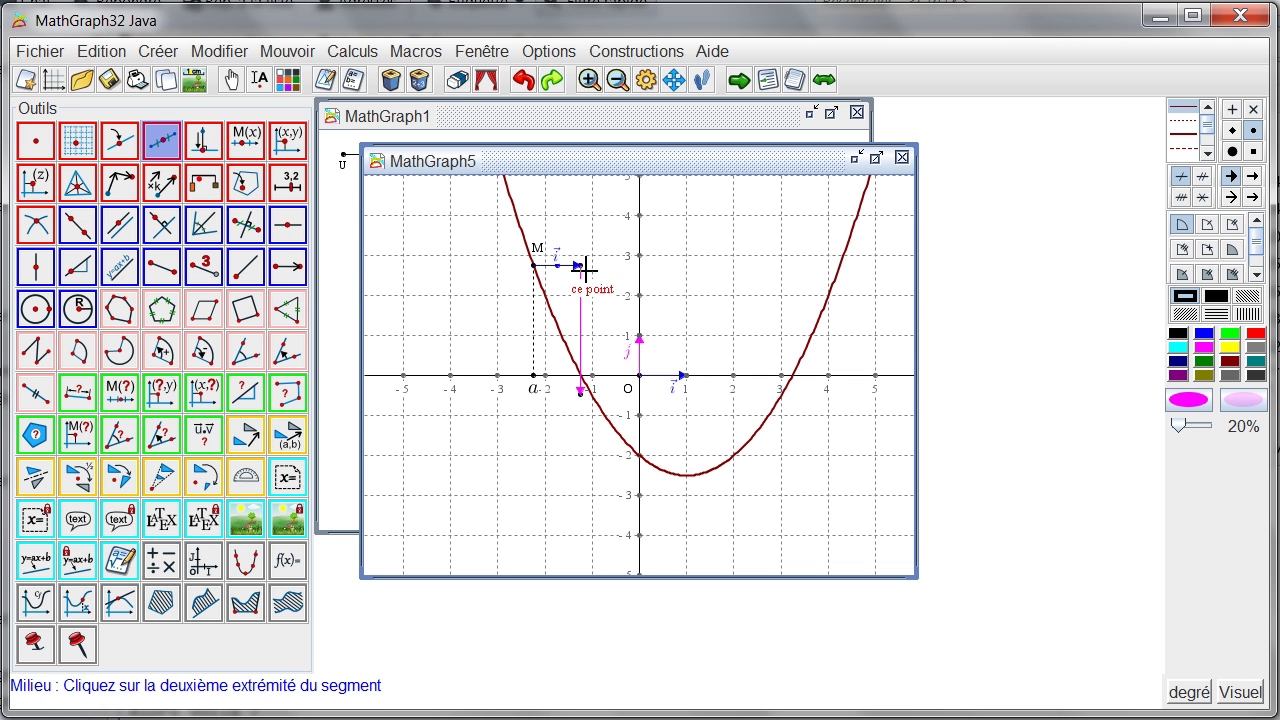
click(581, 391)
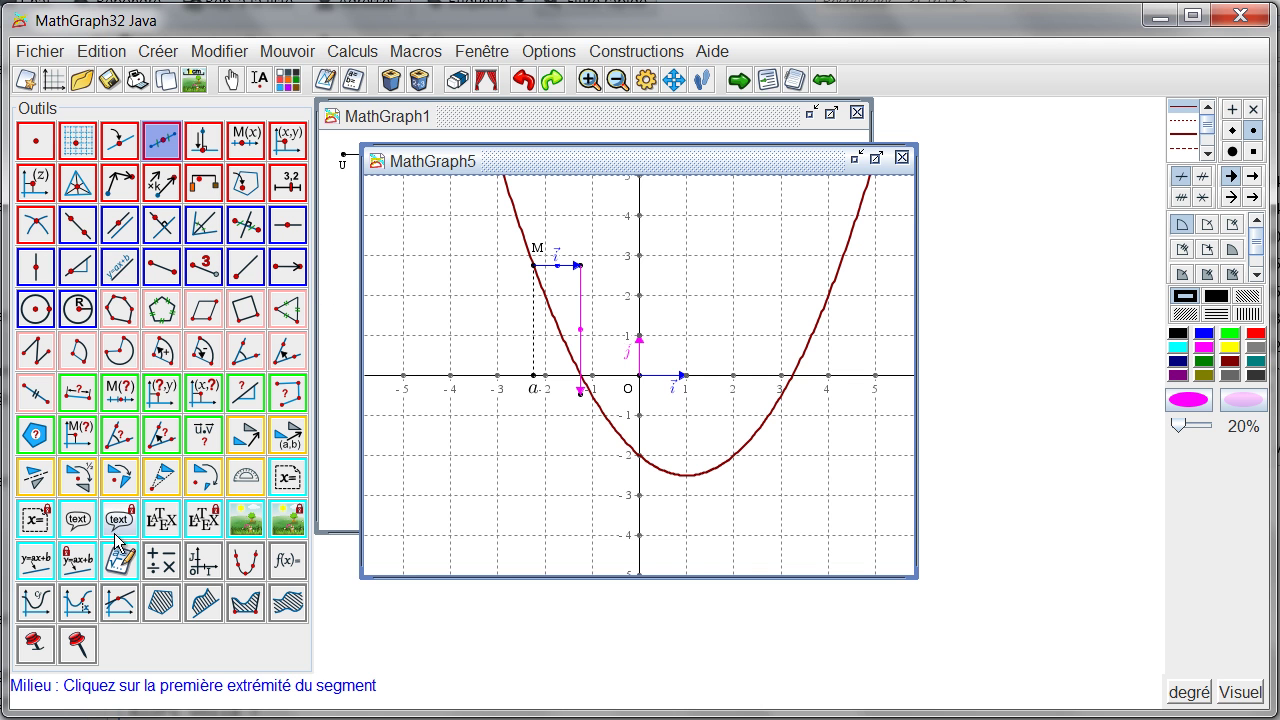
Step: Attach the LaTeX label f'(a) \vec{j} to the magenta midpoint, with background erasing, left-arrow horizontal alignment and centred vertical alignment
click(203, 518)
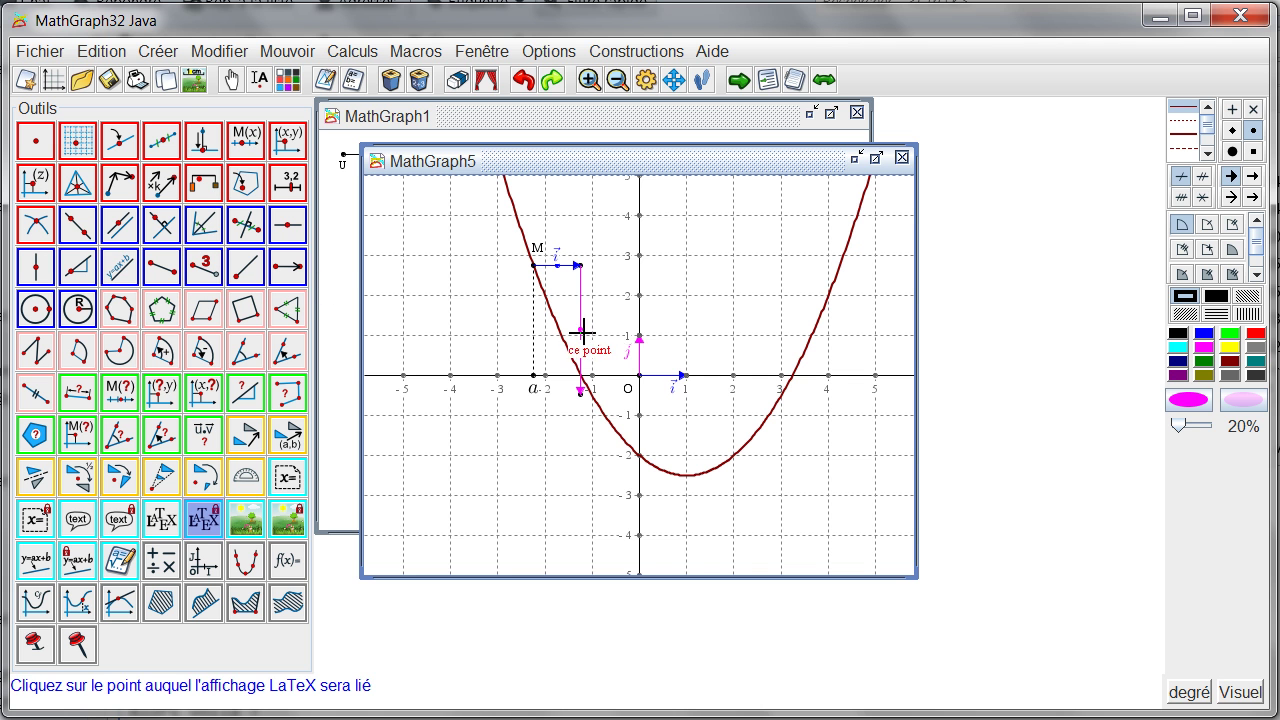
click(581, 330)
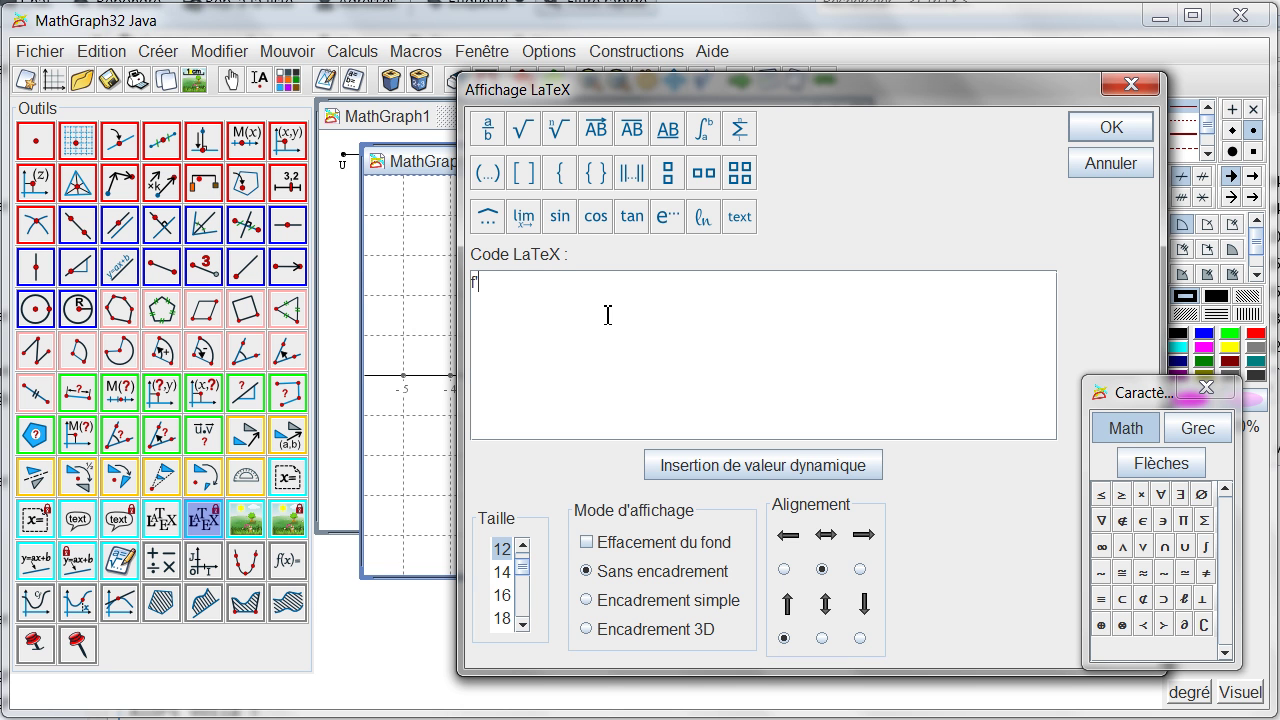
text(\)
text(vec{j})
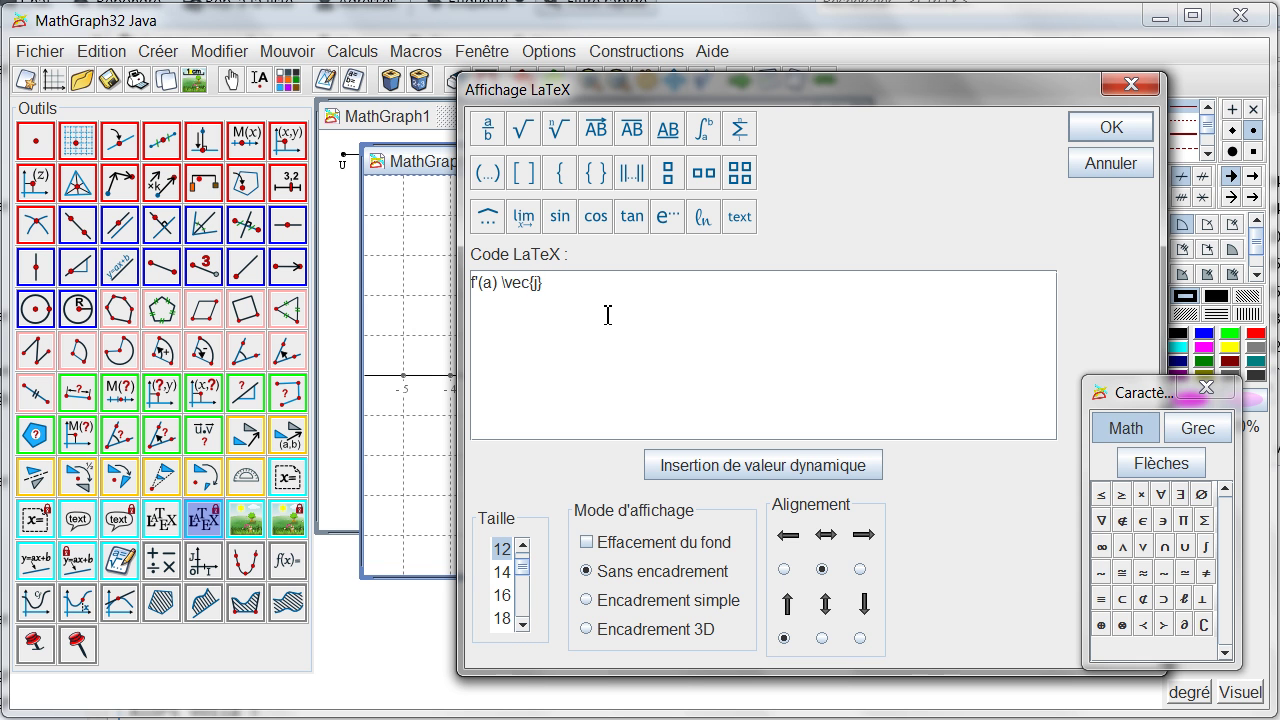
click(618, 542)
click(844, 569)
click(881, 638)
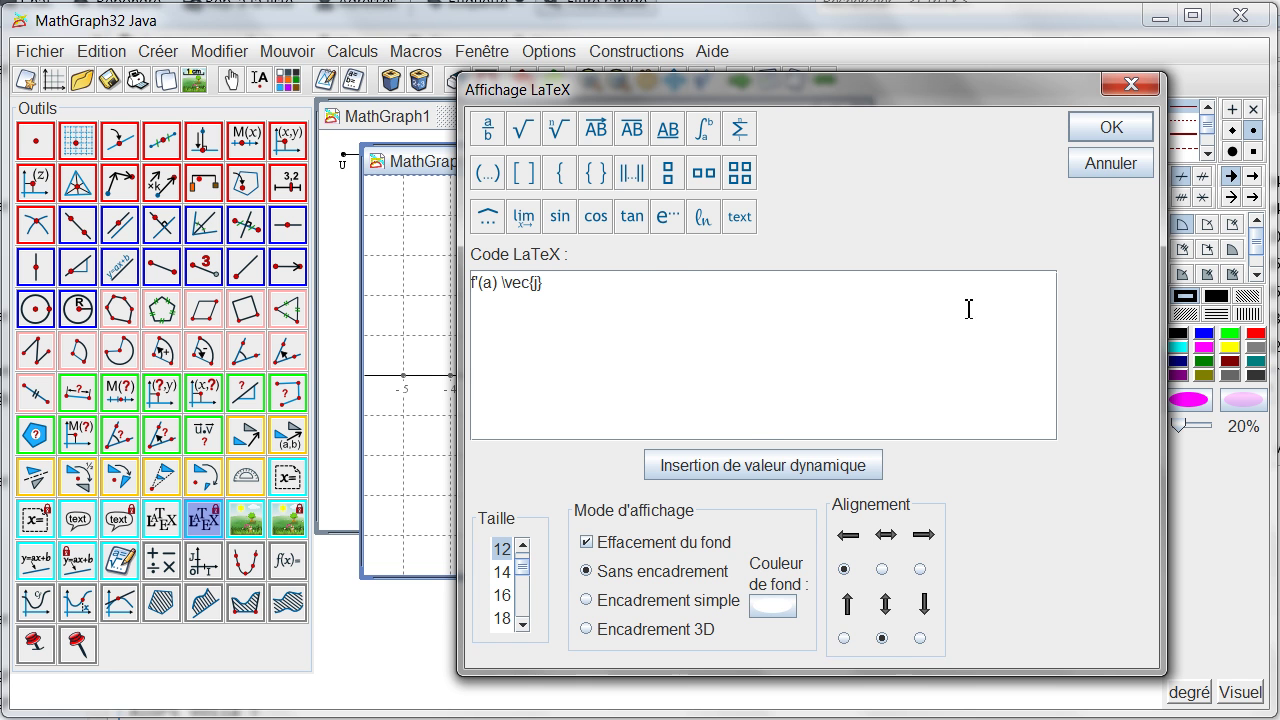
click(1094, 130)
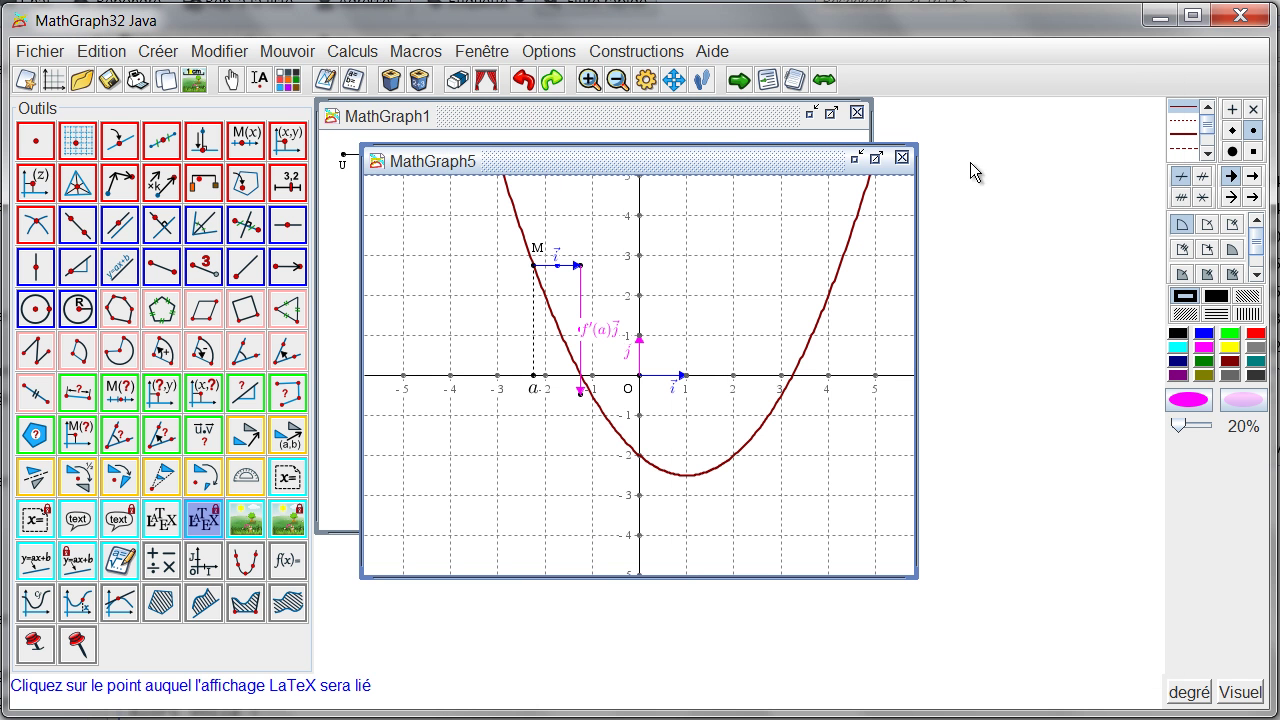
Step: Shift the f'(a)\vec{j} label slightly away from the magenta vector and hide the midpoints of both vectors
click(233, 78)
drag(594, 329, 603, 346)
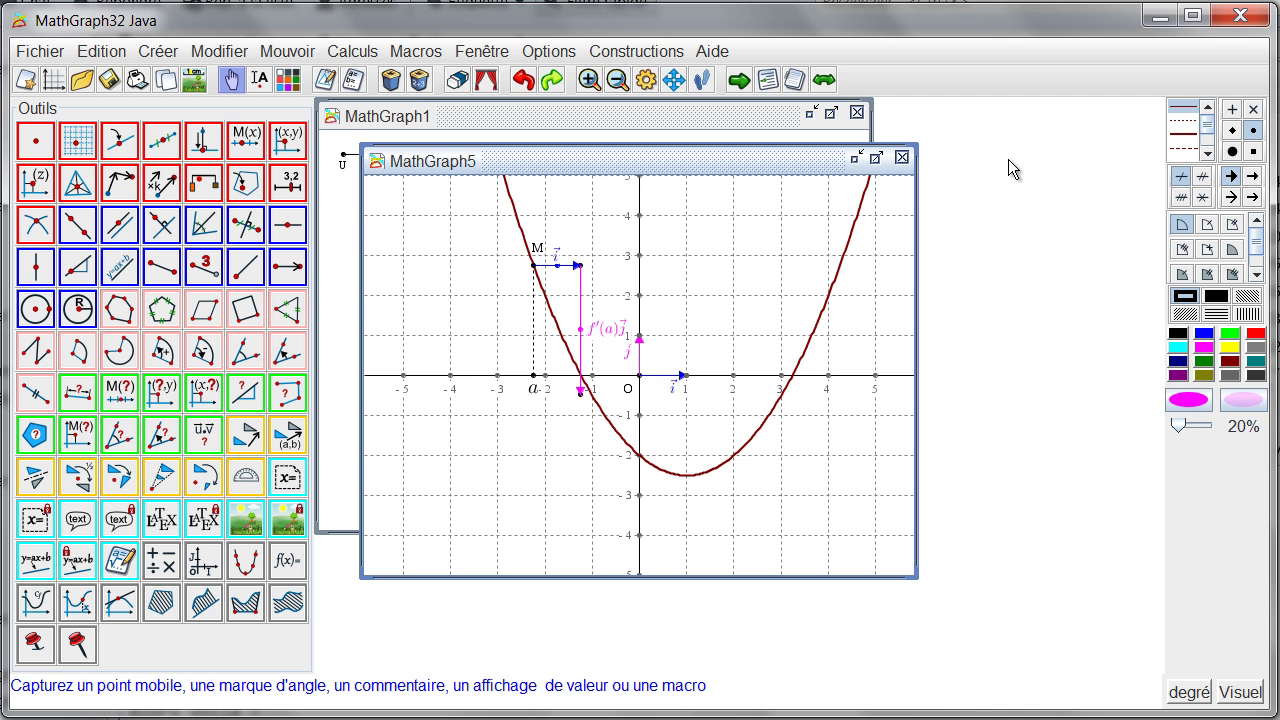
click(457, 79)
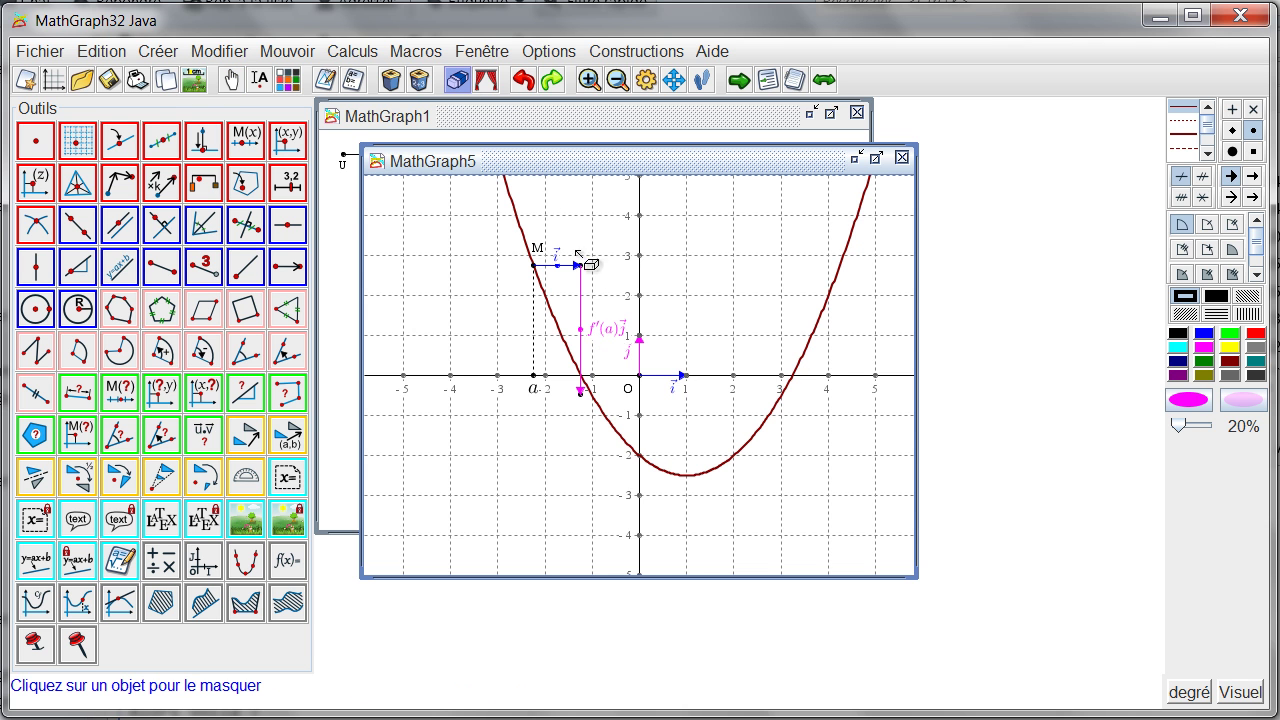
click(558, 267)
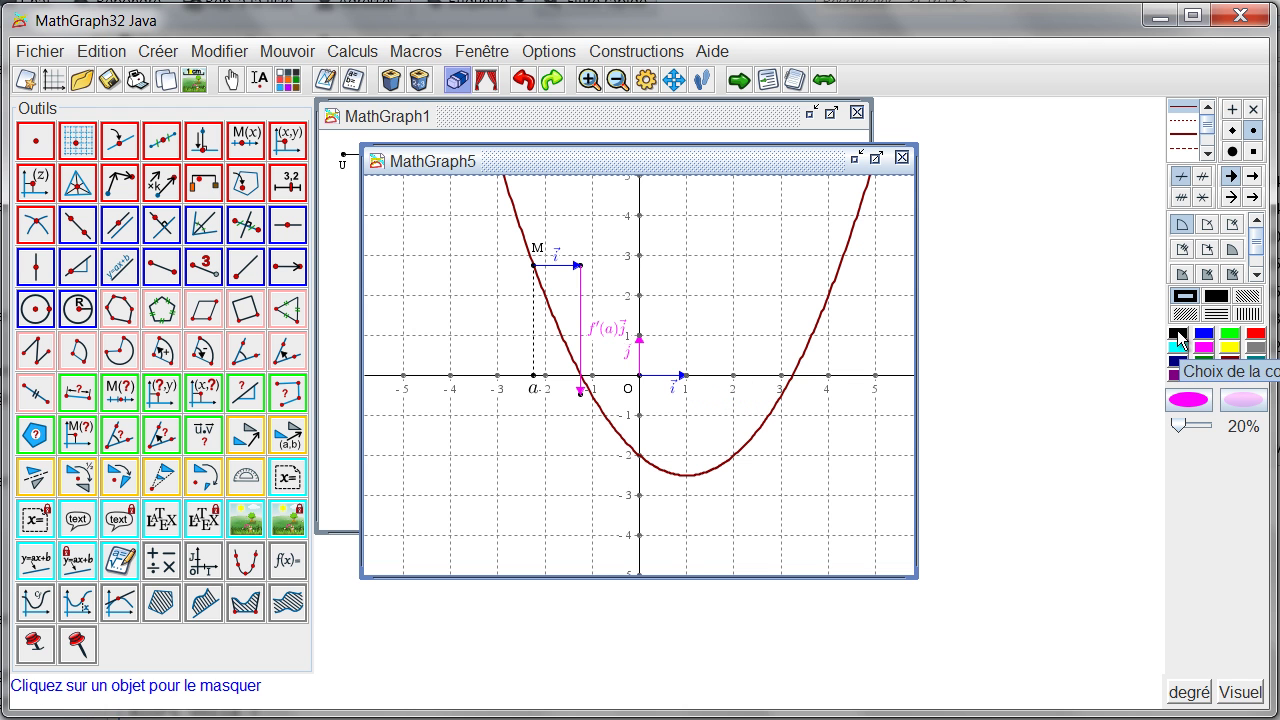
Step: Draw a thick solid teal line through M and the end of the vertical magenta vector
click(1256, 361)
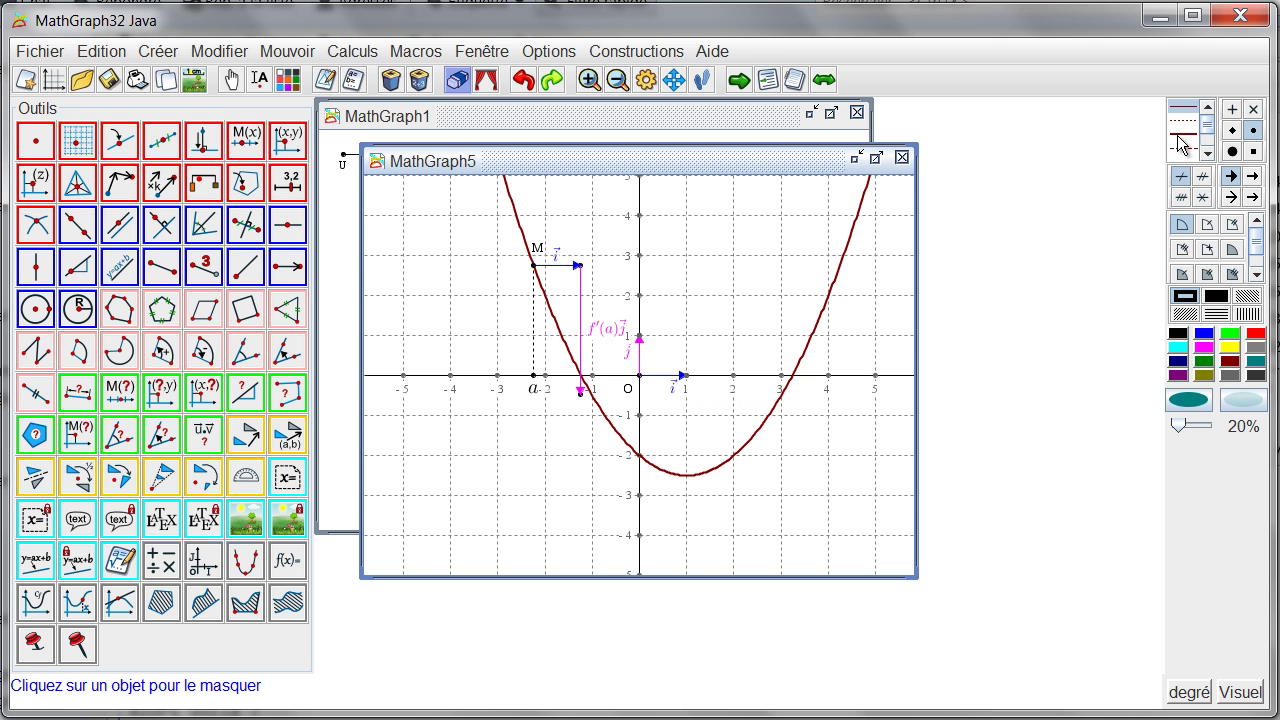
click(78, 224)
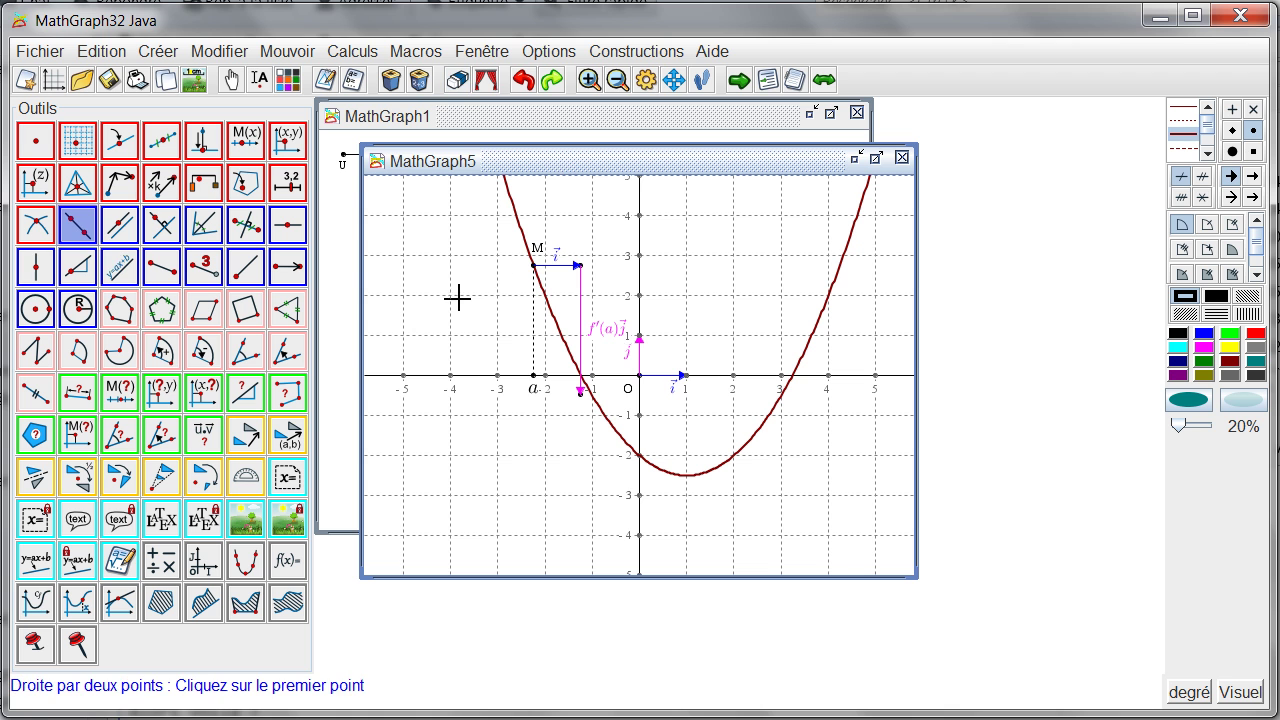
click(534, 268)
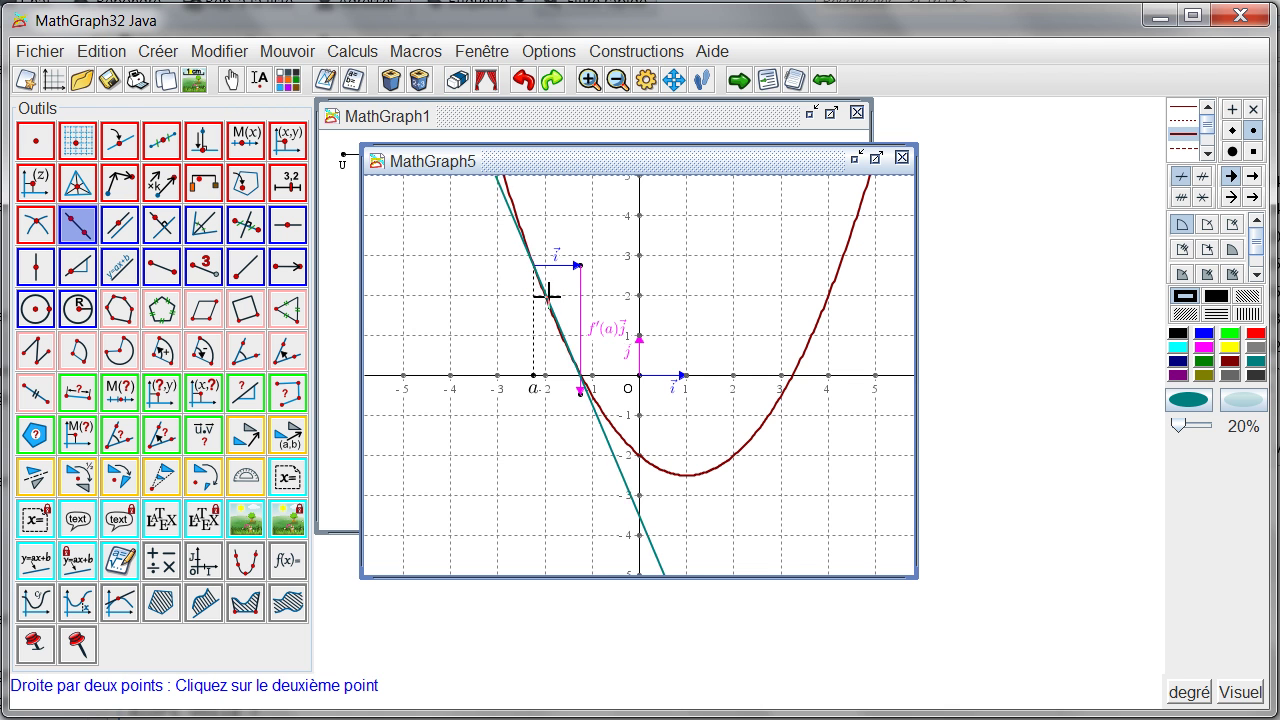
click(581, 391)
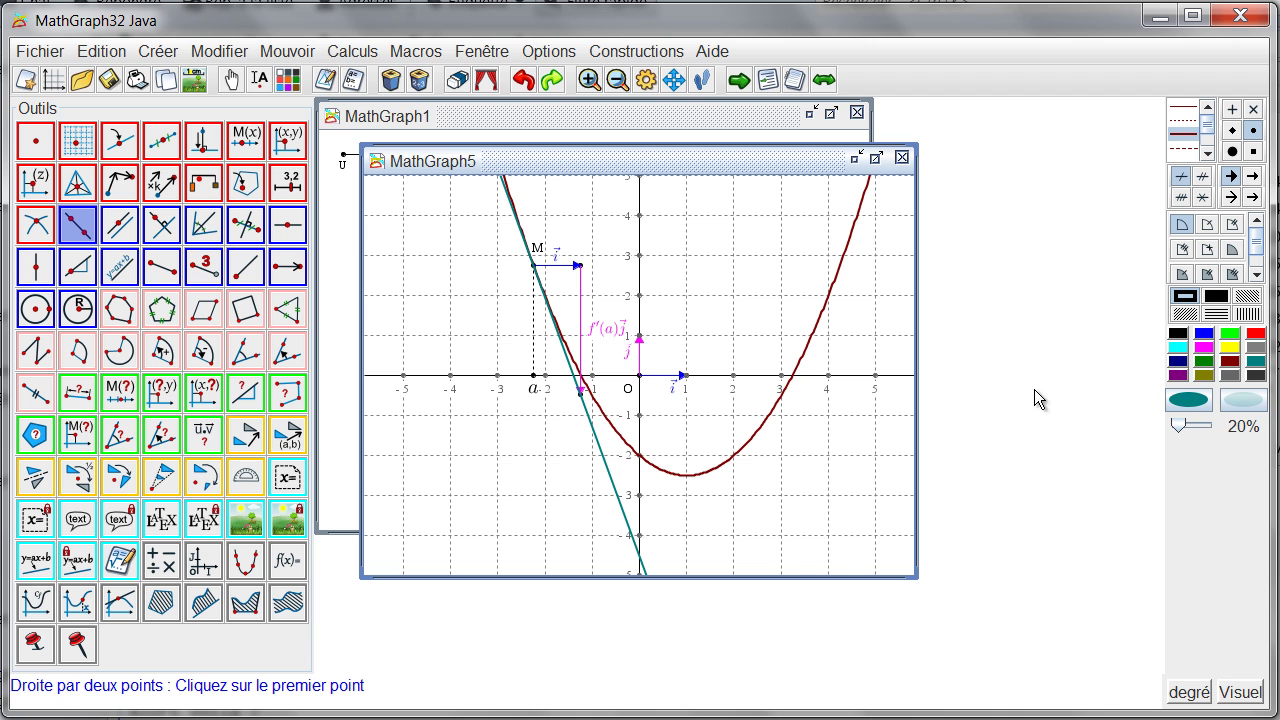
Step: Plot the curve of the derivative f' in purple over R in the frame (O,I,J)
click(1178, 376)
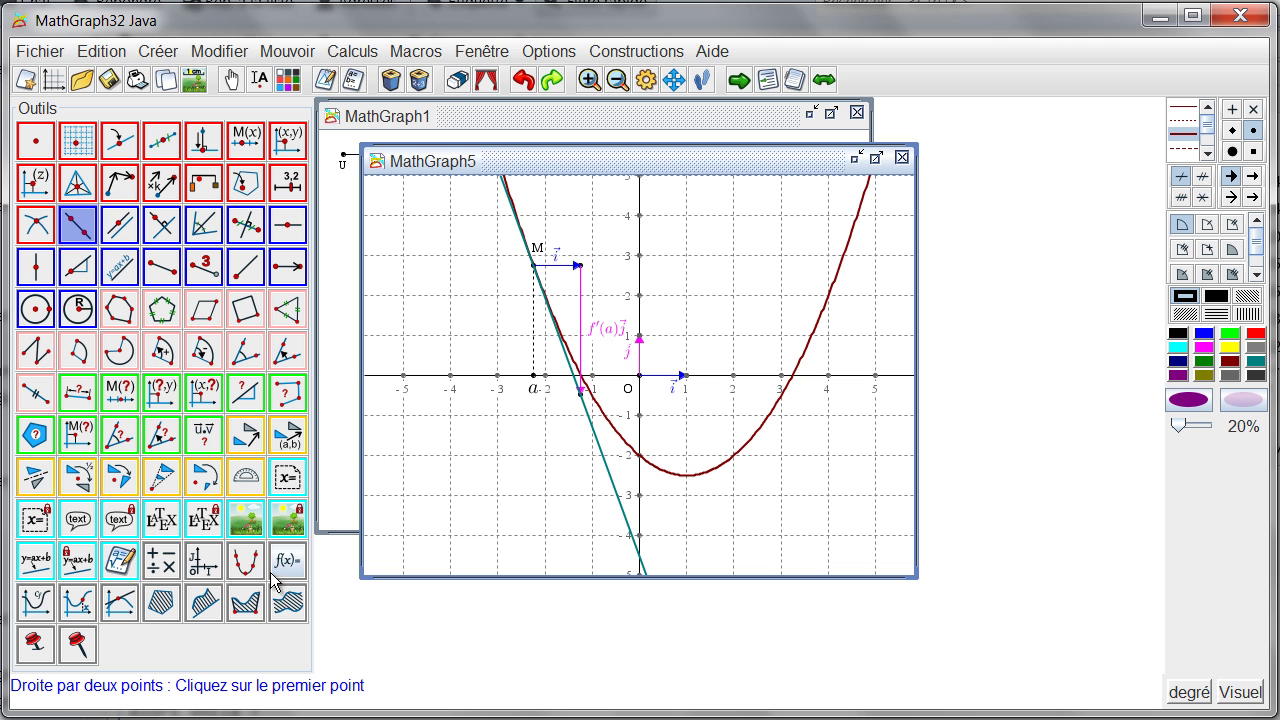
click(36, 606)
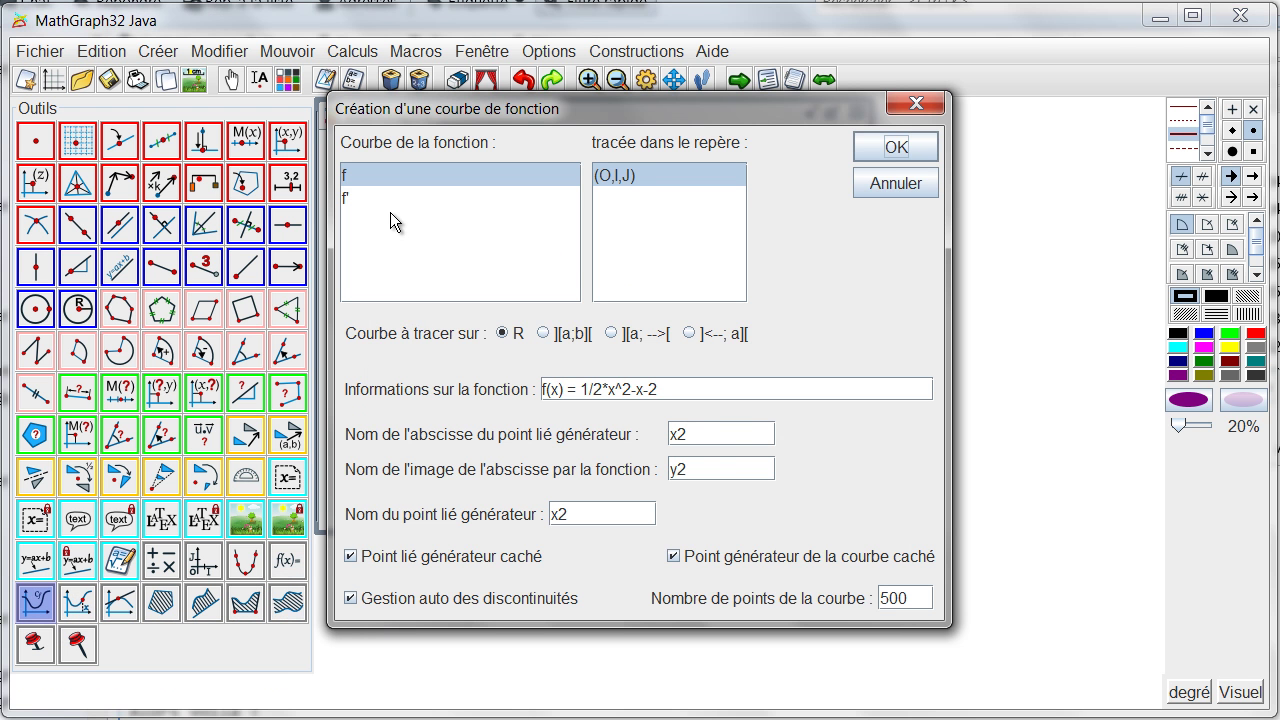
click(388, 200)
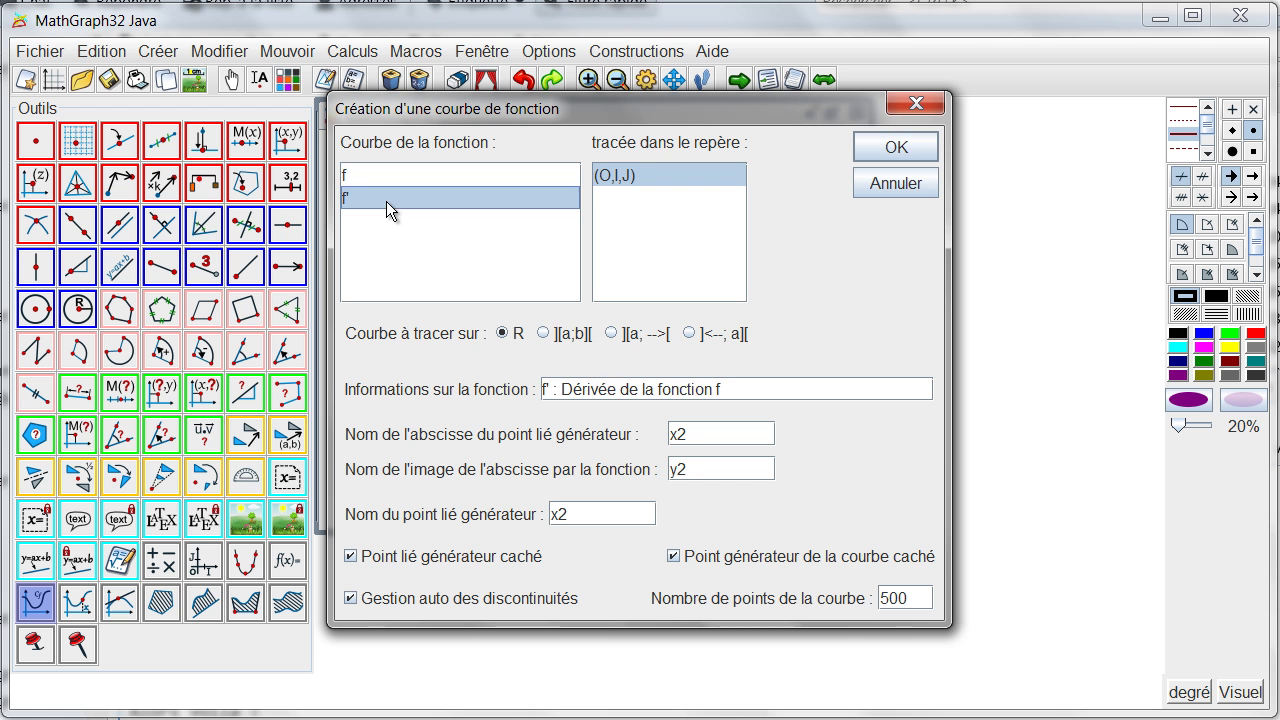
click(895, 149)
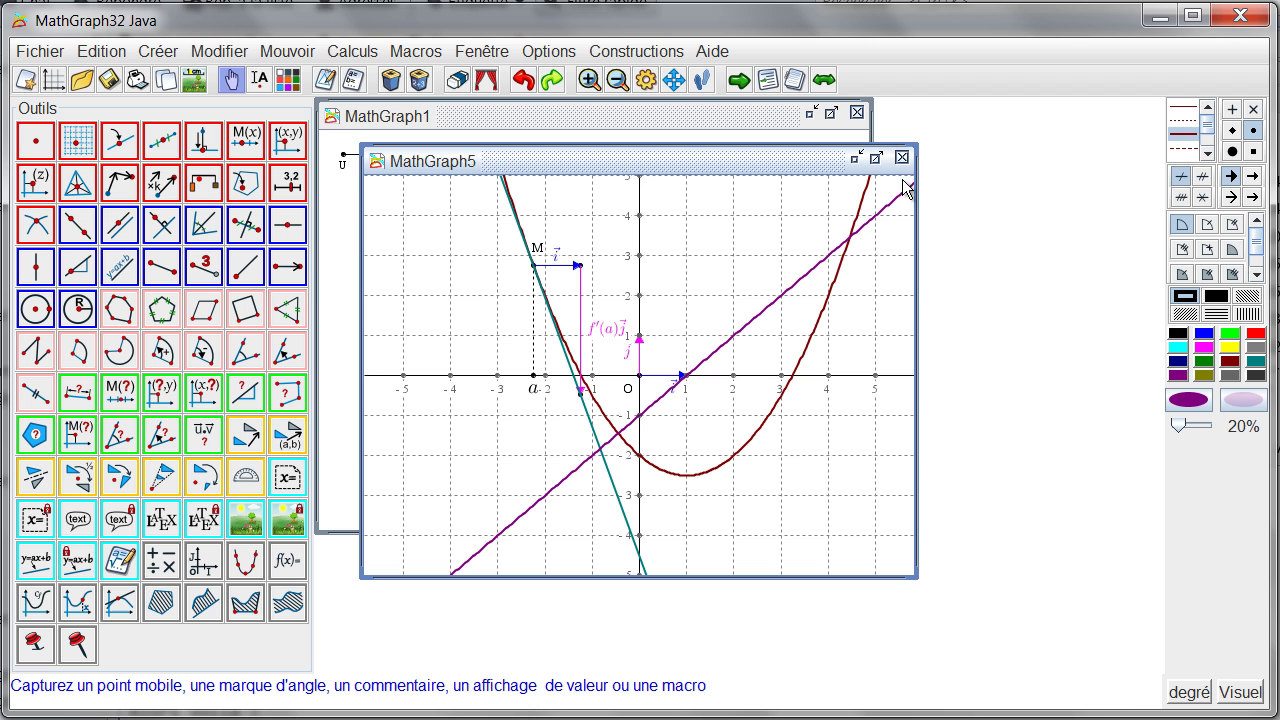
Step: Create a black point with abscissa a and ordinate m in the frame (O,I,J)
click(1178, 334)
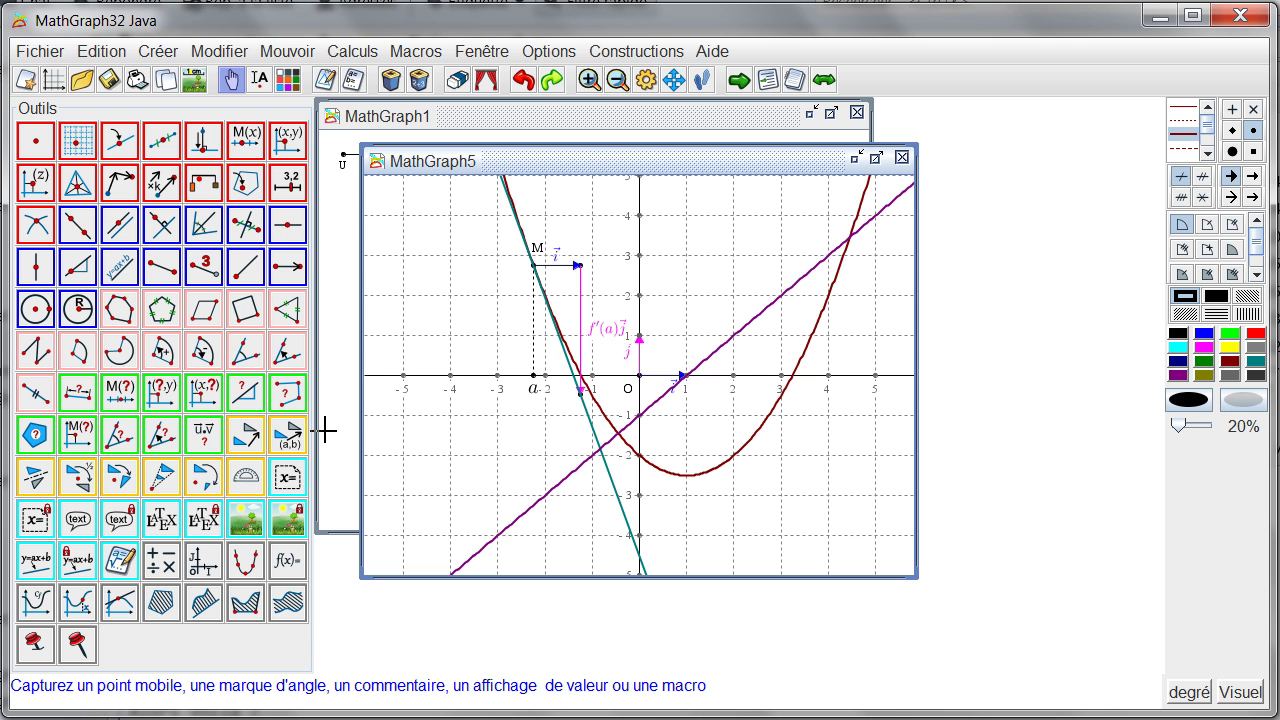
click(288, 142)
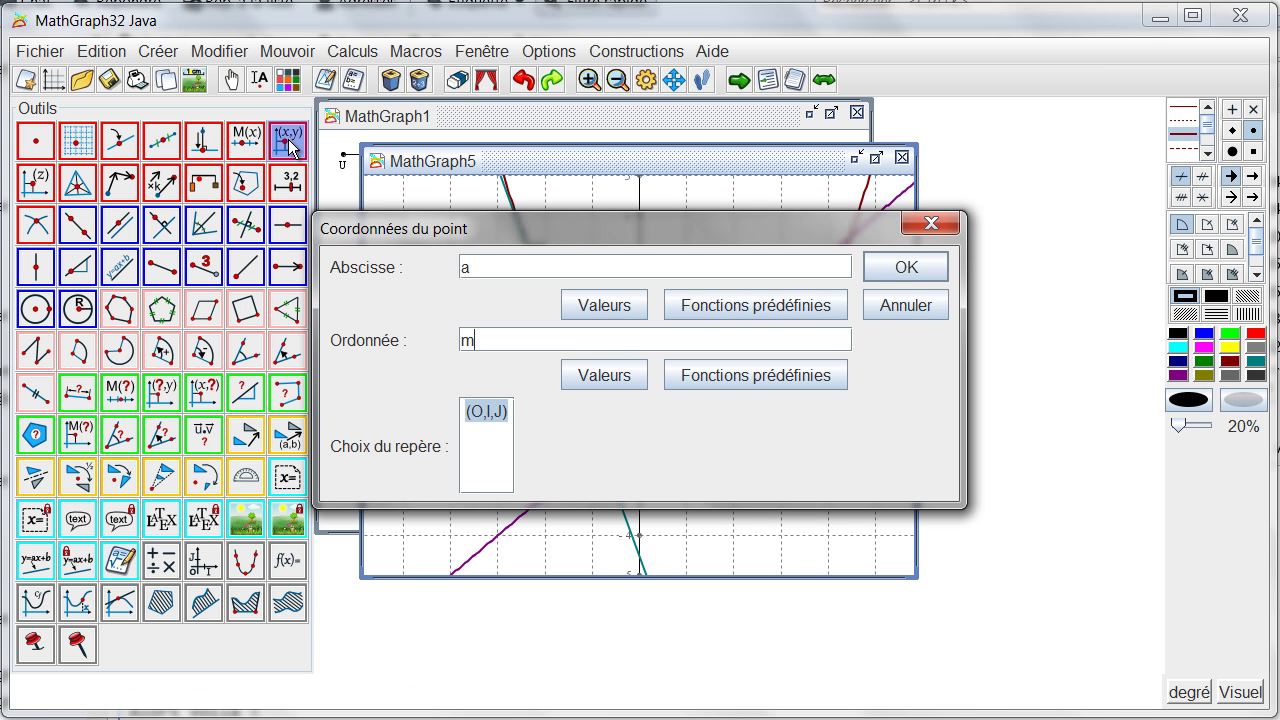
click(896, 270)
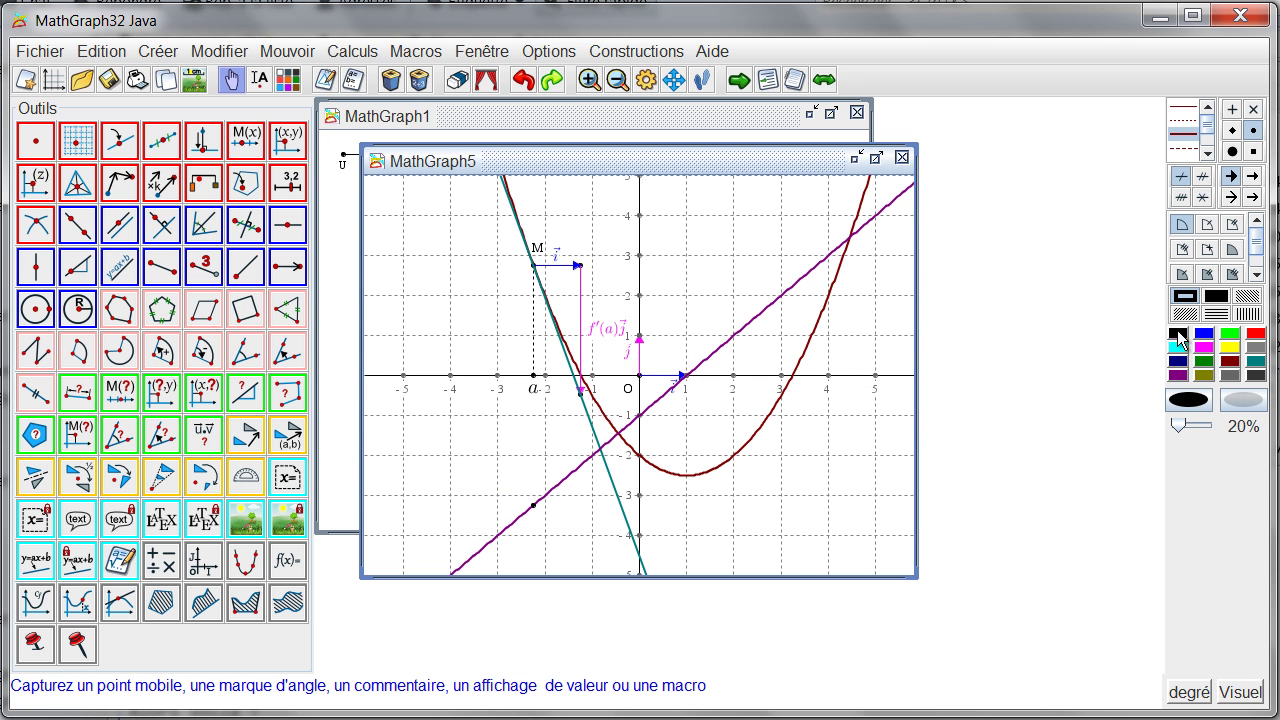
Step: Draw a thin dashed black segment from point a on the x-axis to the new point on the derivative curve
click(1180, 122)
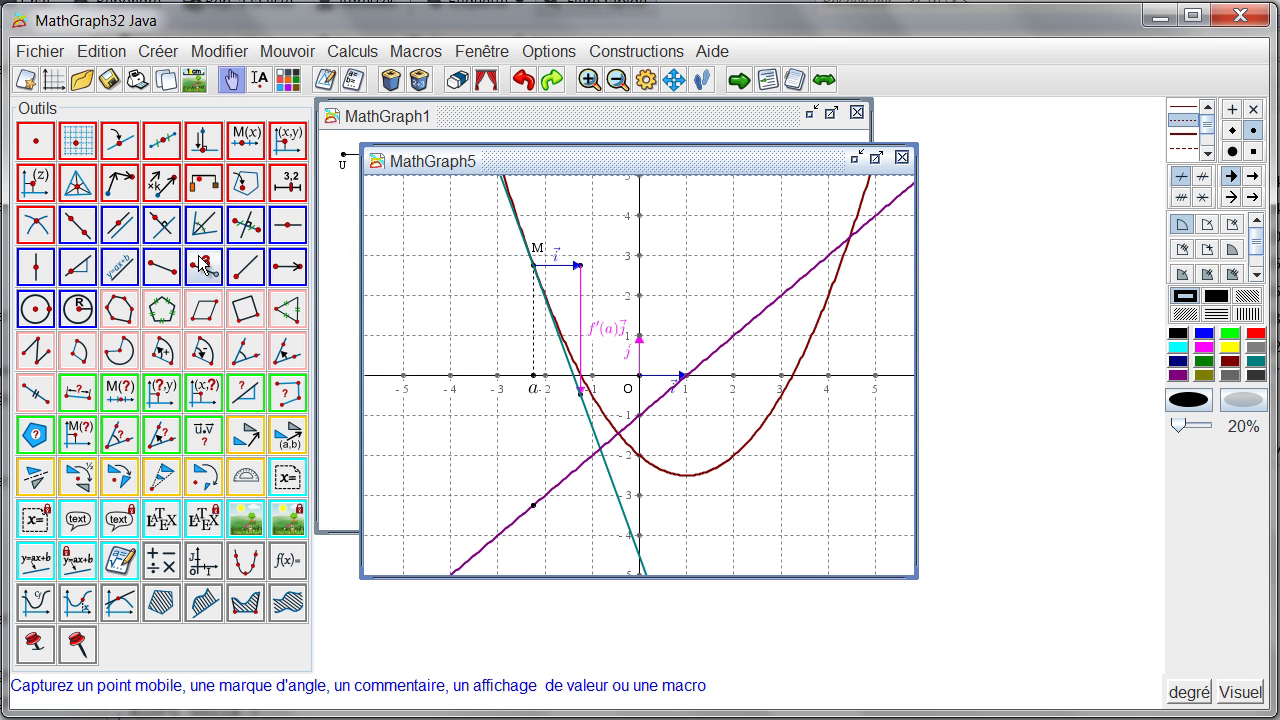
click(162, 272)
click(533, 376)
click(534, 505)
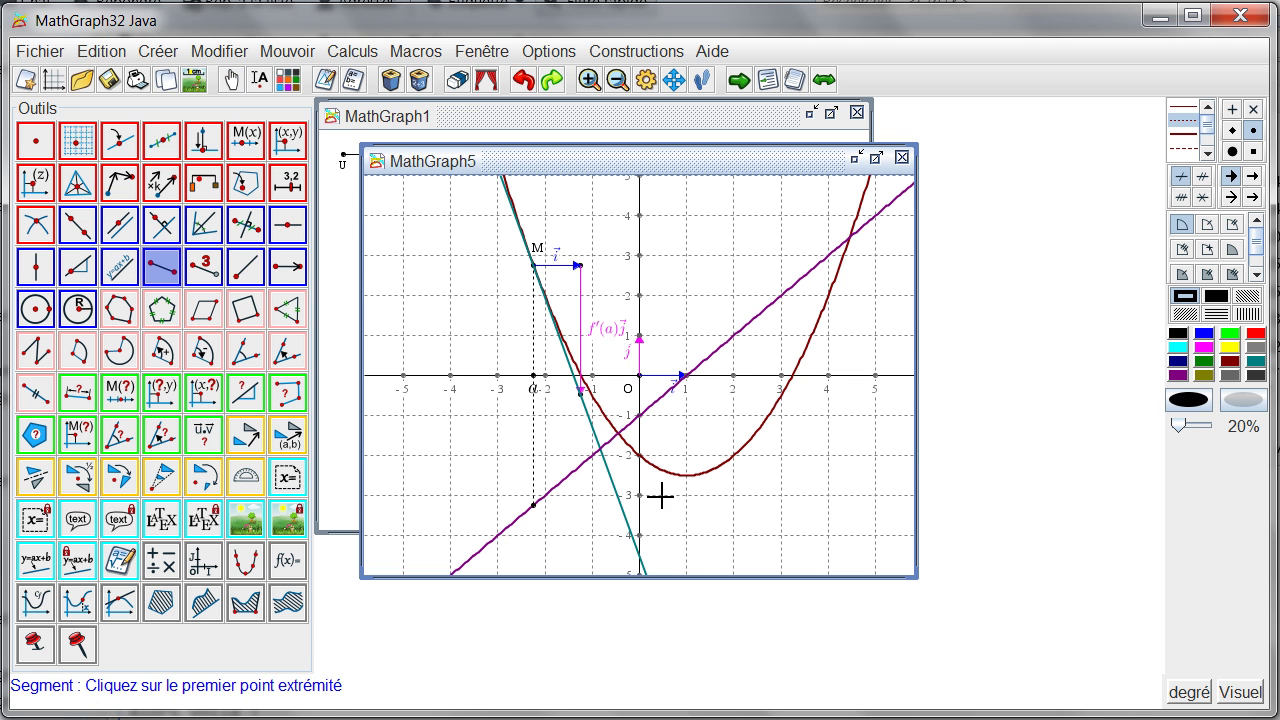
Step: Create a point with coordinates (0, m) and join it to the derivative curve's point with a thin dashed black segment
click(288, 143)
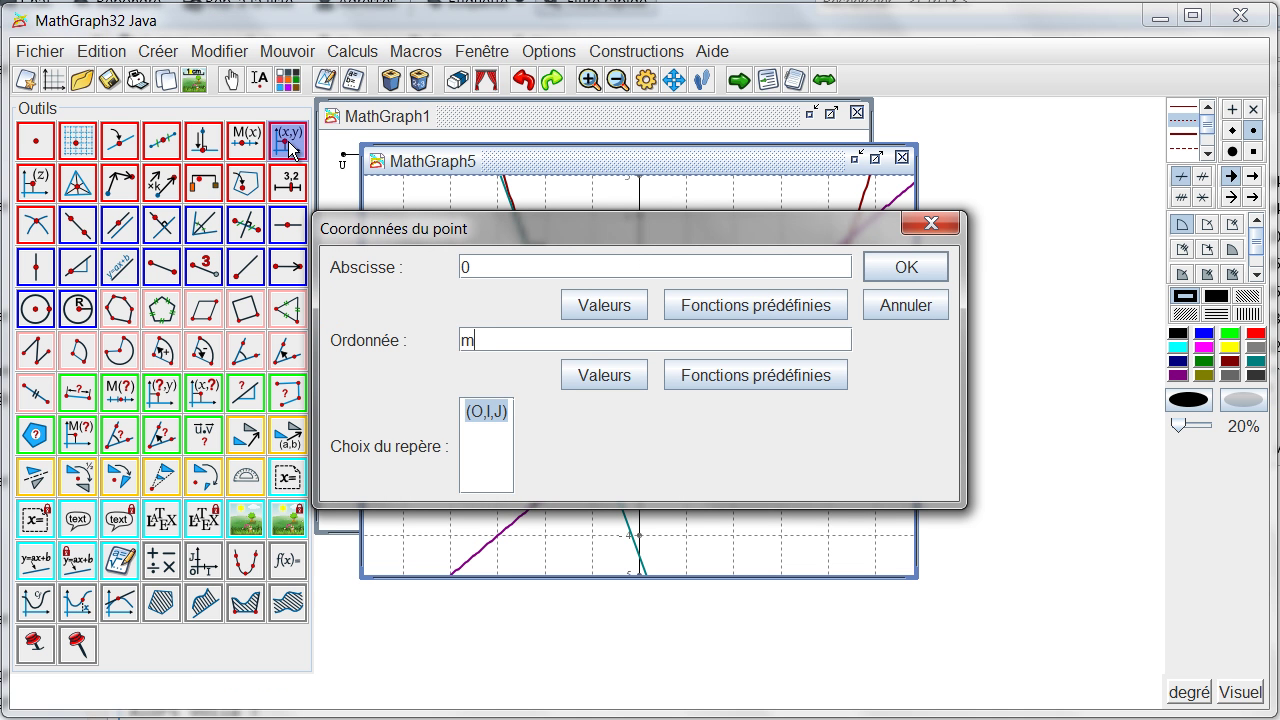
key(Return)
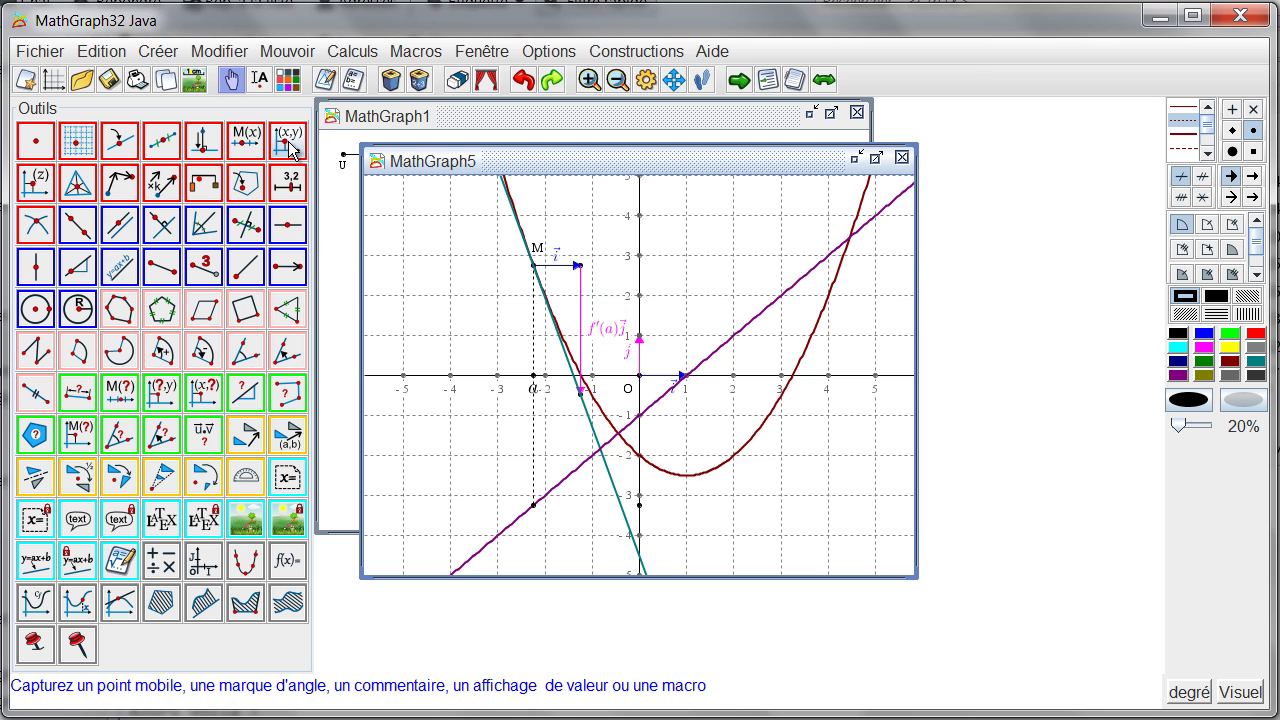
click(162, 266)
click(534, 505)
click(640, 505)
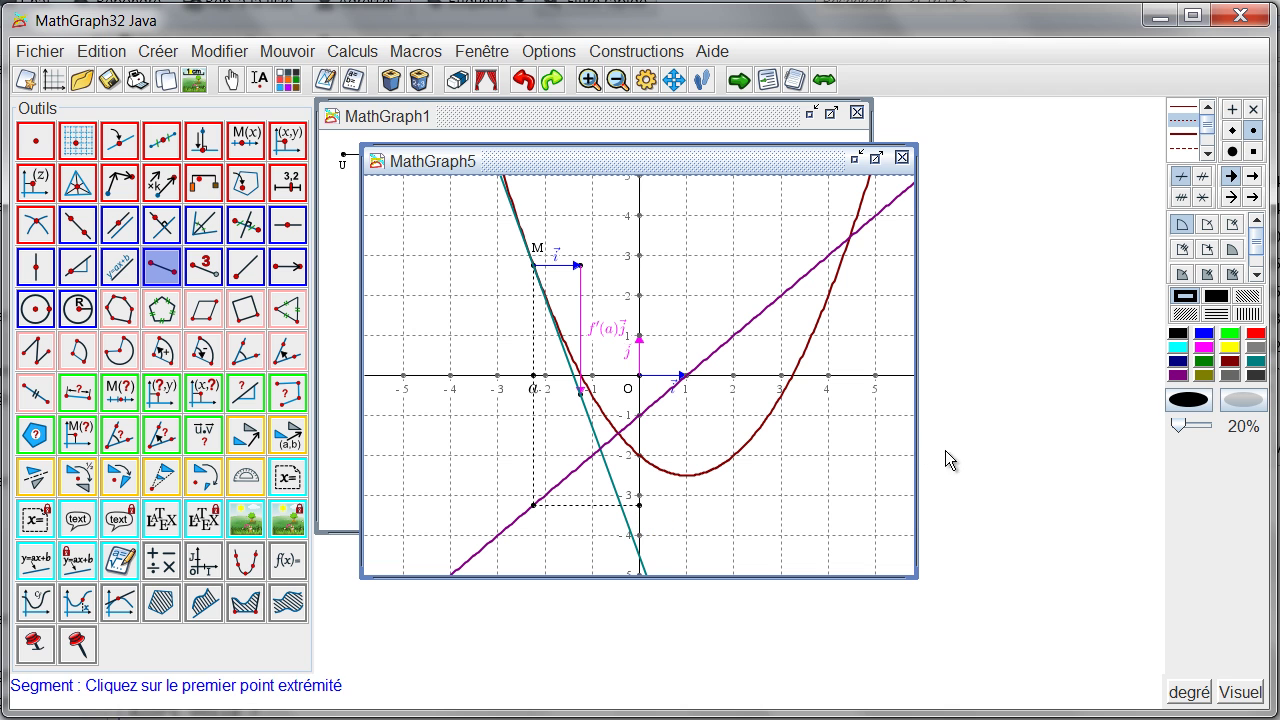
Step: Attach a magenta LaTeX label f'(a) to the (0, m) point, with background erasing, left-arrow horizontal alignment and centred vertical alignment
click(1204, 347)
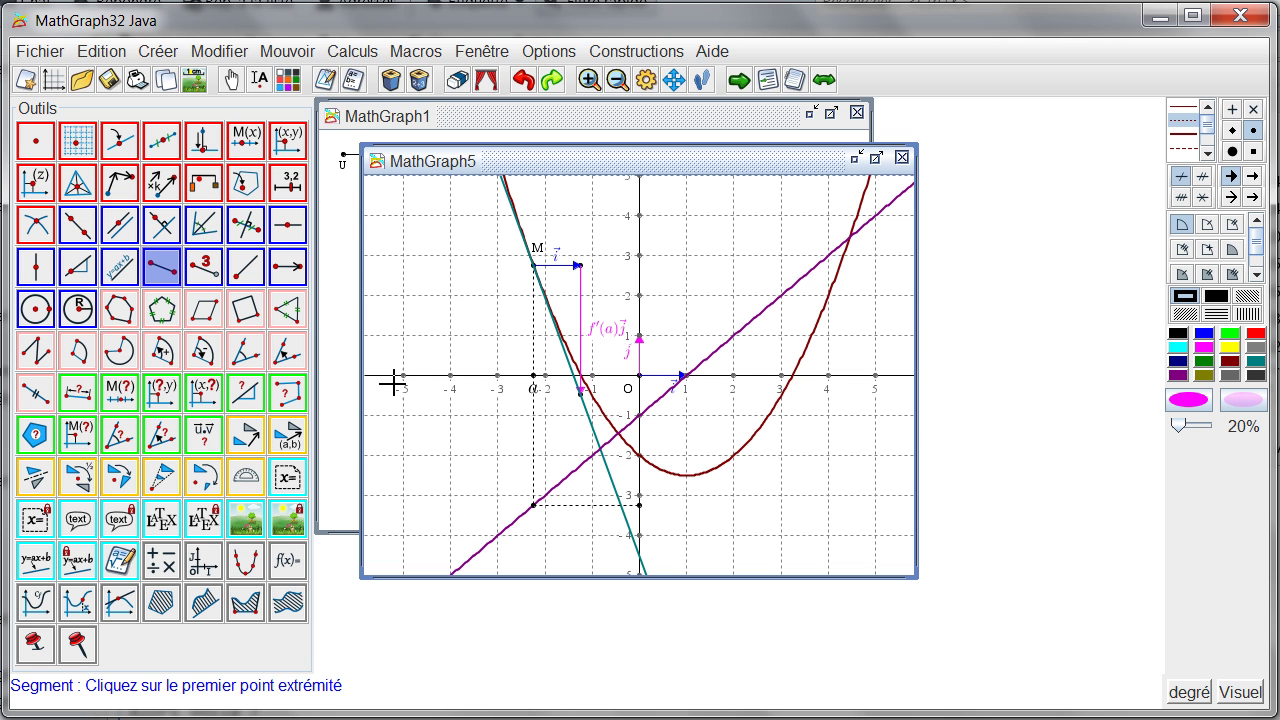
click(204, 522)
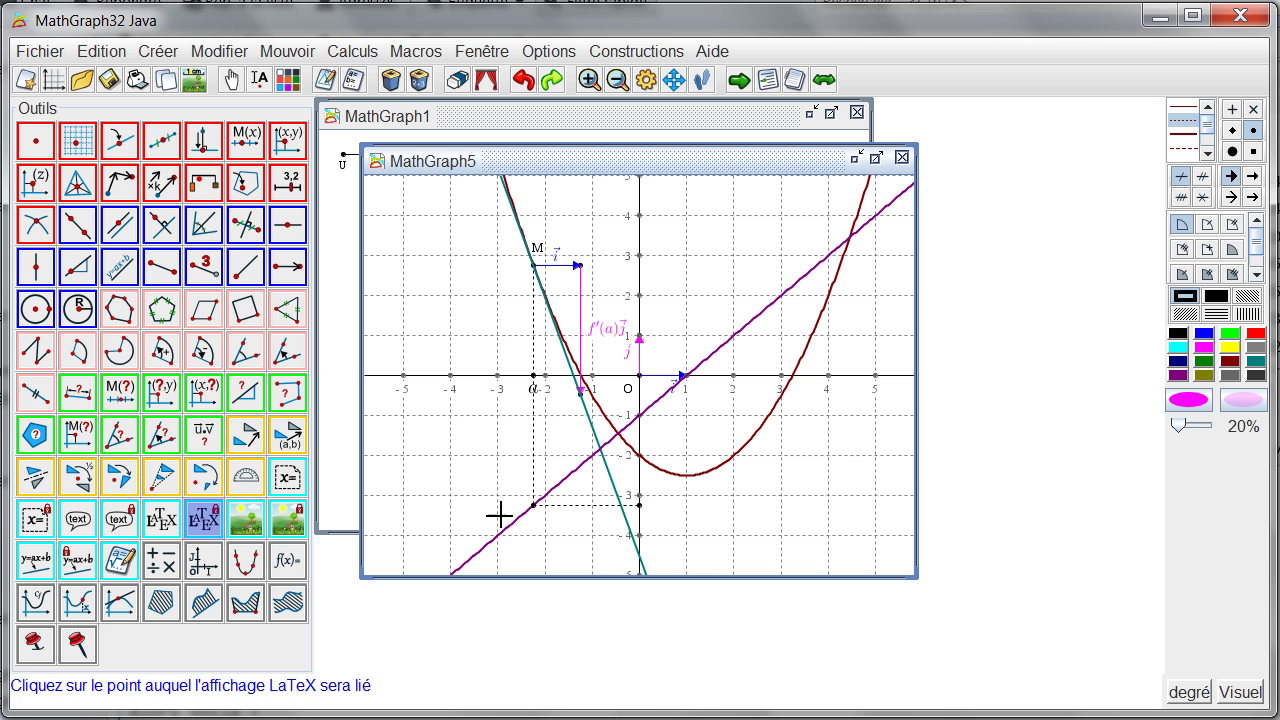
click(641, 506)
click(823, 639)
click(634, 546)
click(604, 332)
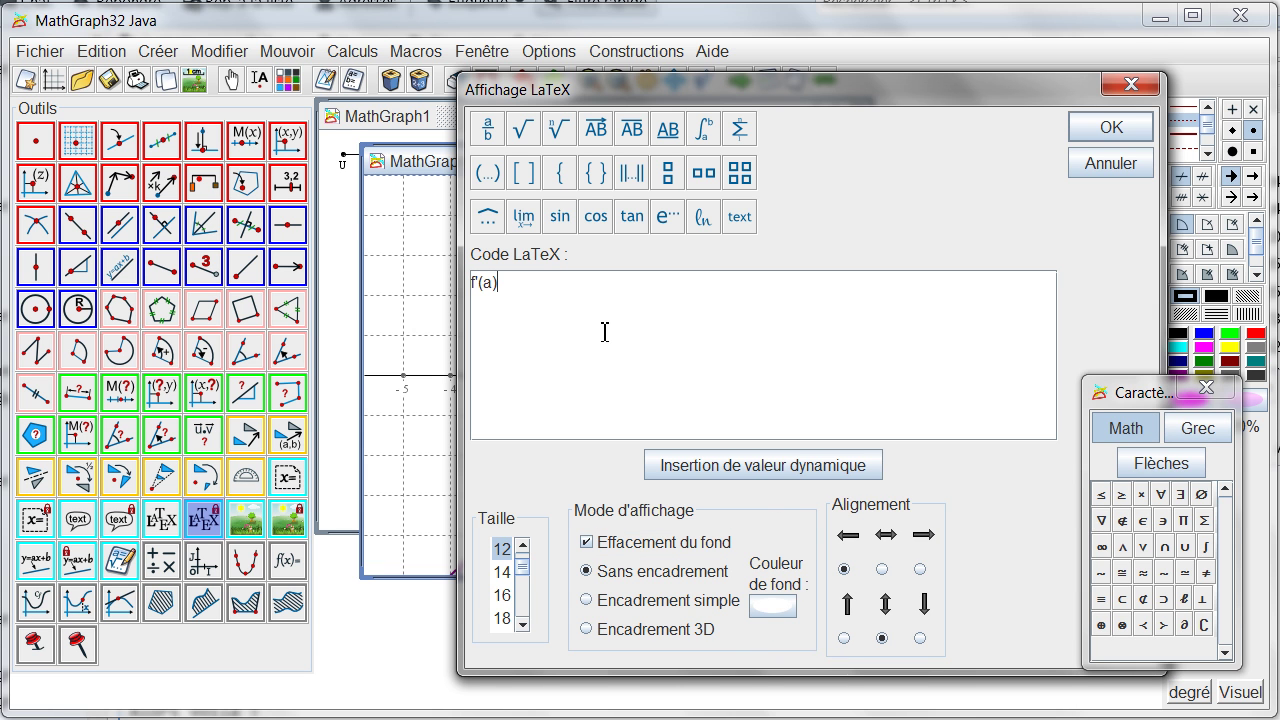
click(1110, 128)
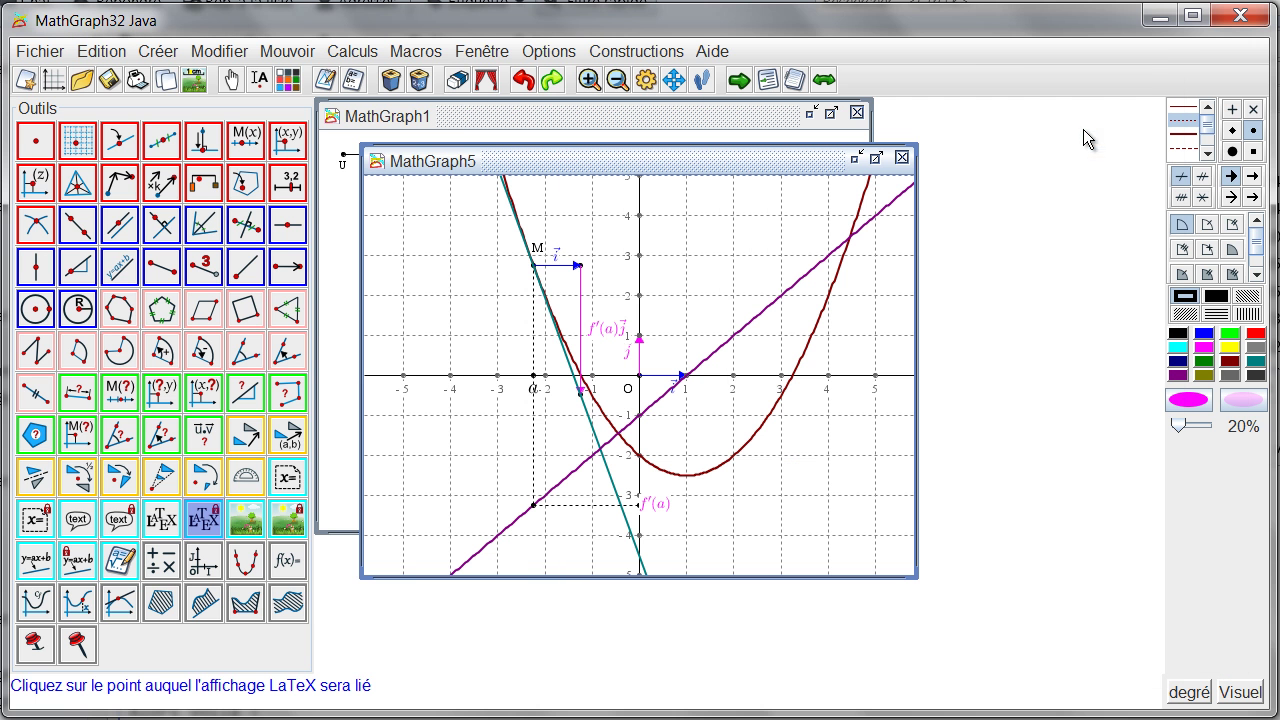
Step: Shift the f'(a) label slightly away from the y-axis and move point a along the x-axis to about -1.7
click(229, 80)
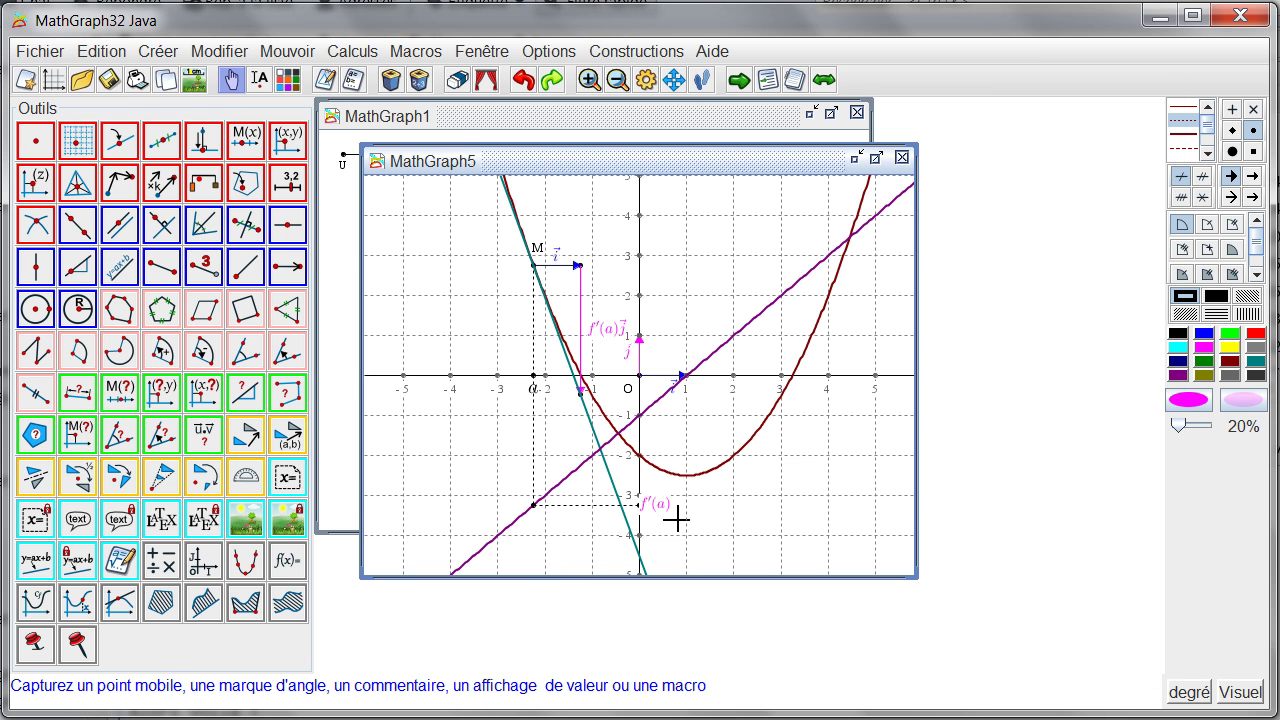
drag(662, 506, 668, 513)
mouse_move(531, 384)
mouse_down()
mouse_move(524, 400)
mouse_move(586, 404)
mouse_move(563, 418)
mouse_up()
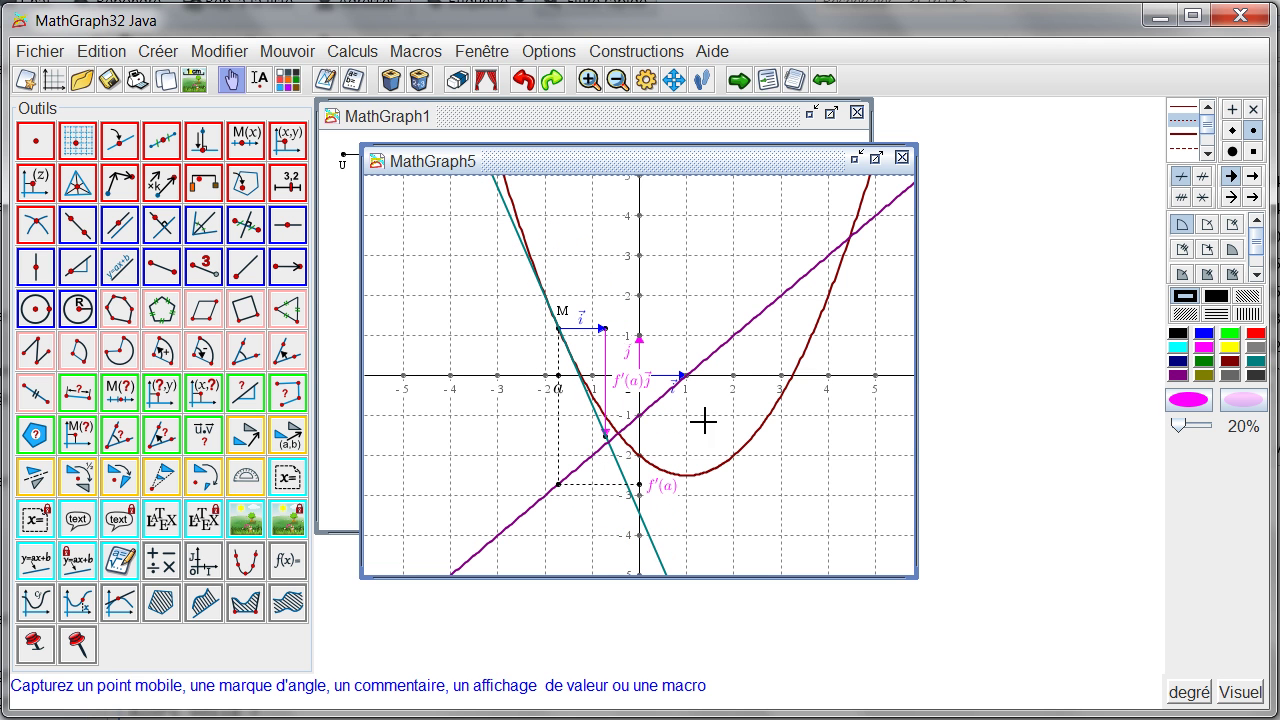
Step: Add a black formula editor for f in the figure's upper-left area, with header $f(x)=$ and implicit multiplication signs, and nudge it inward
click(1178, 333)
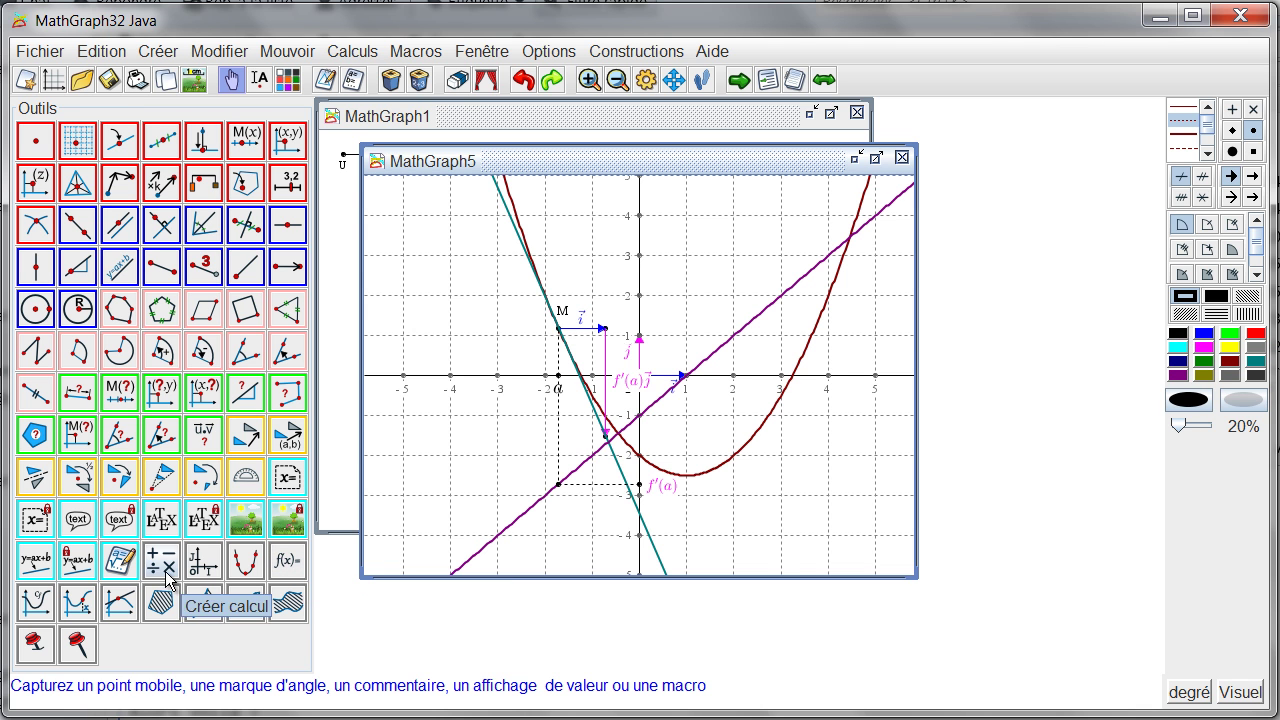
click(120, 561)
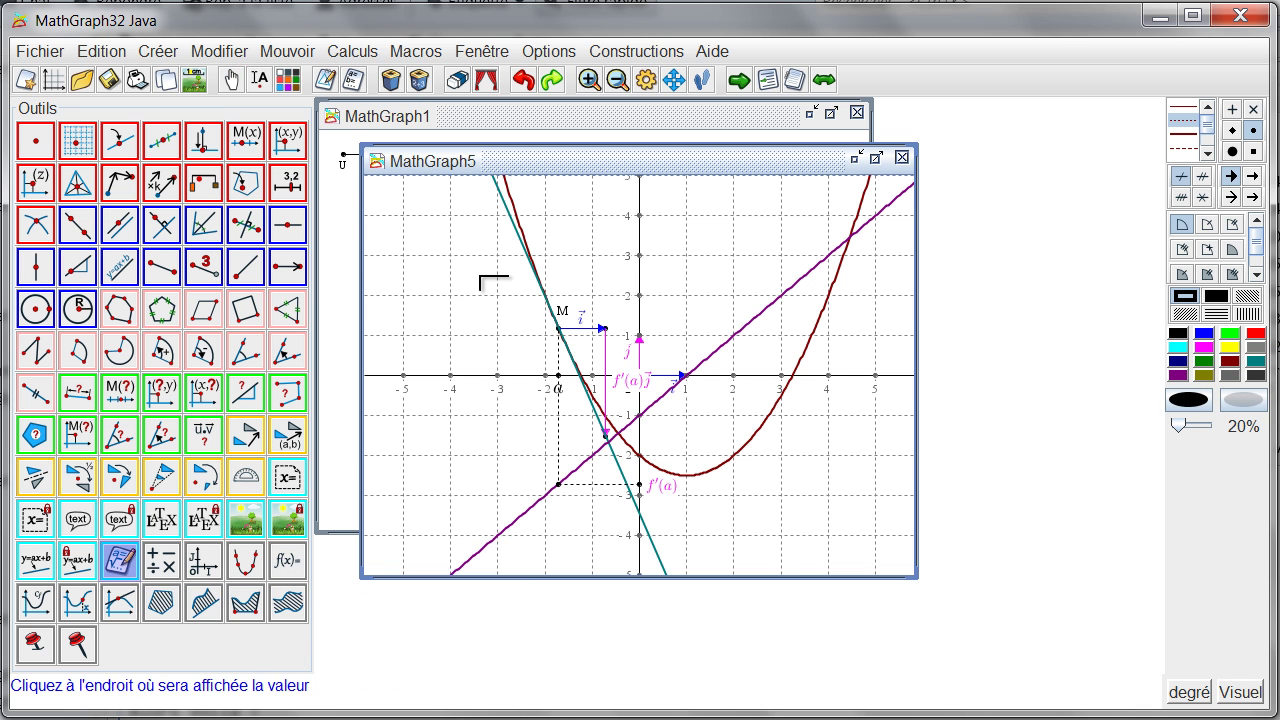
click(411, 190)
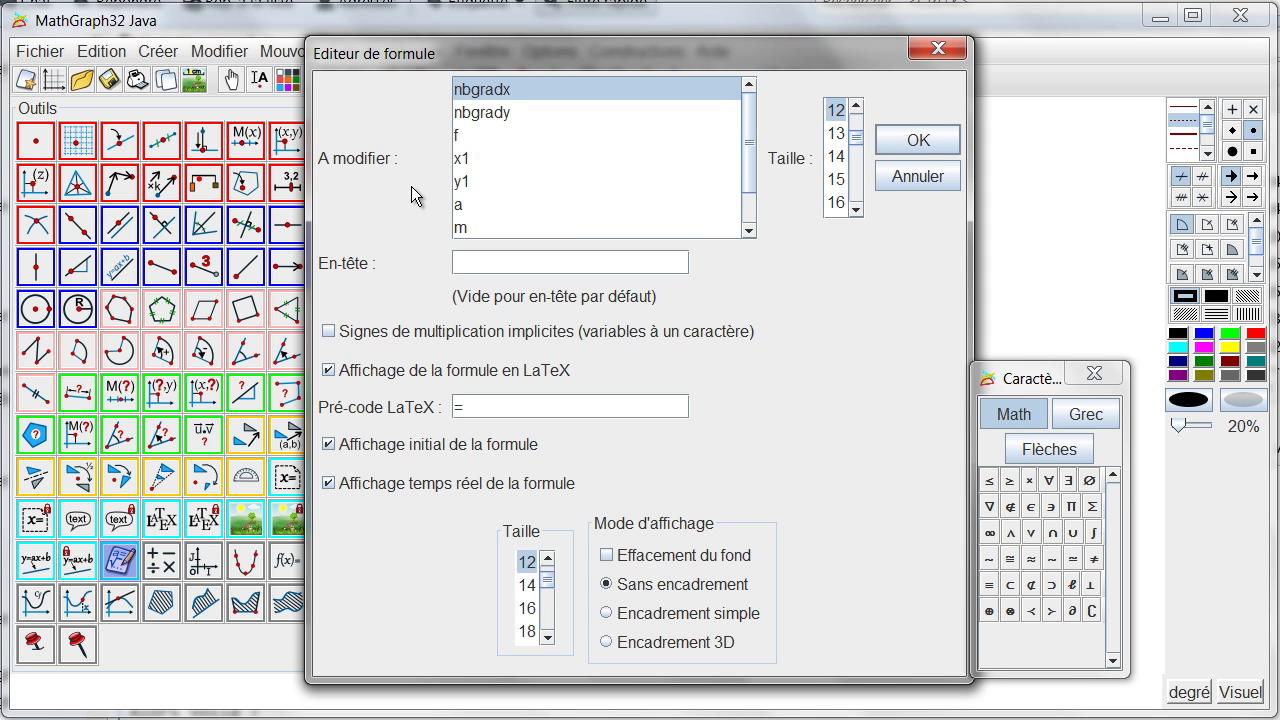
click(493, 137)
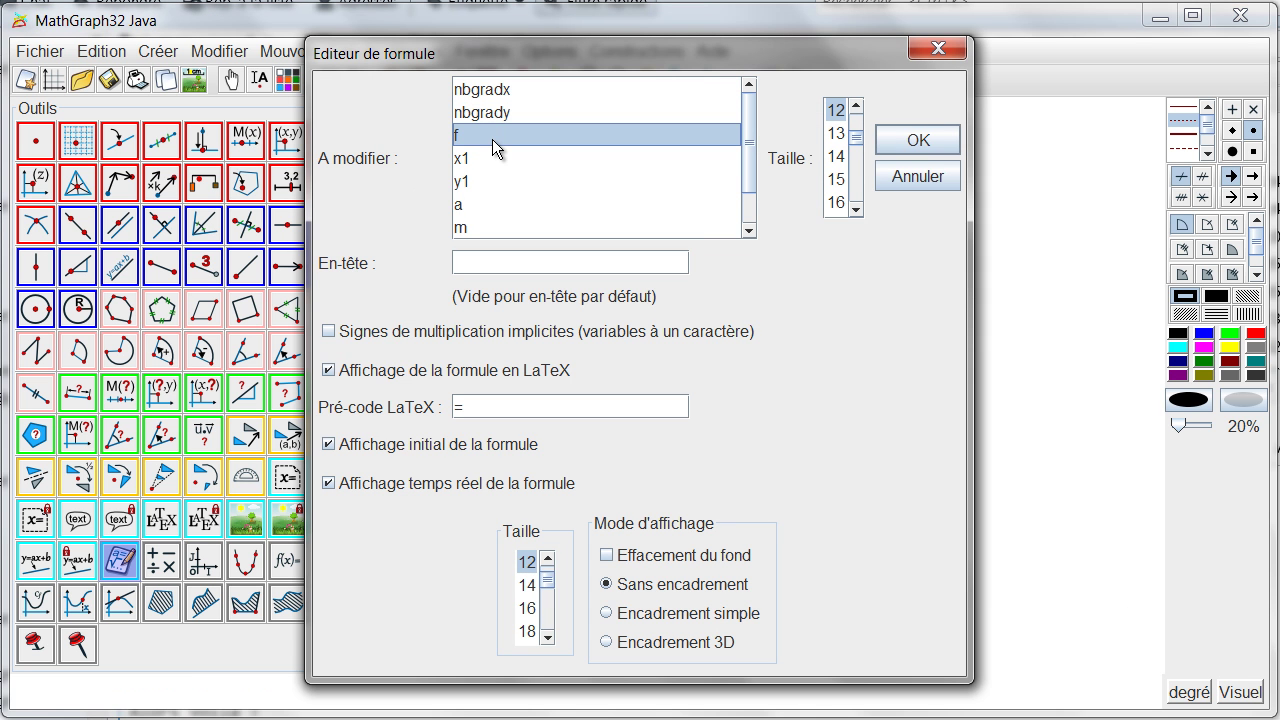
click(499, 261)
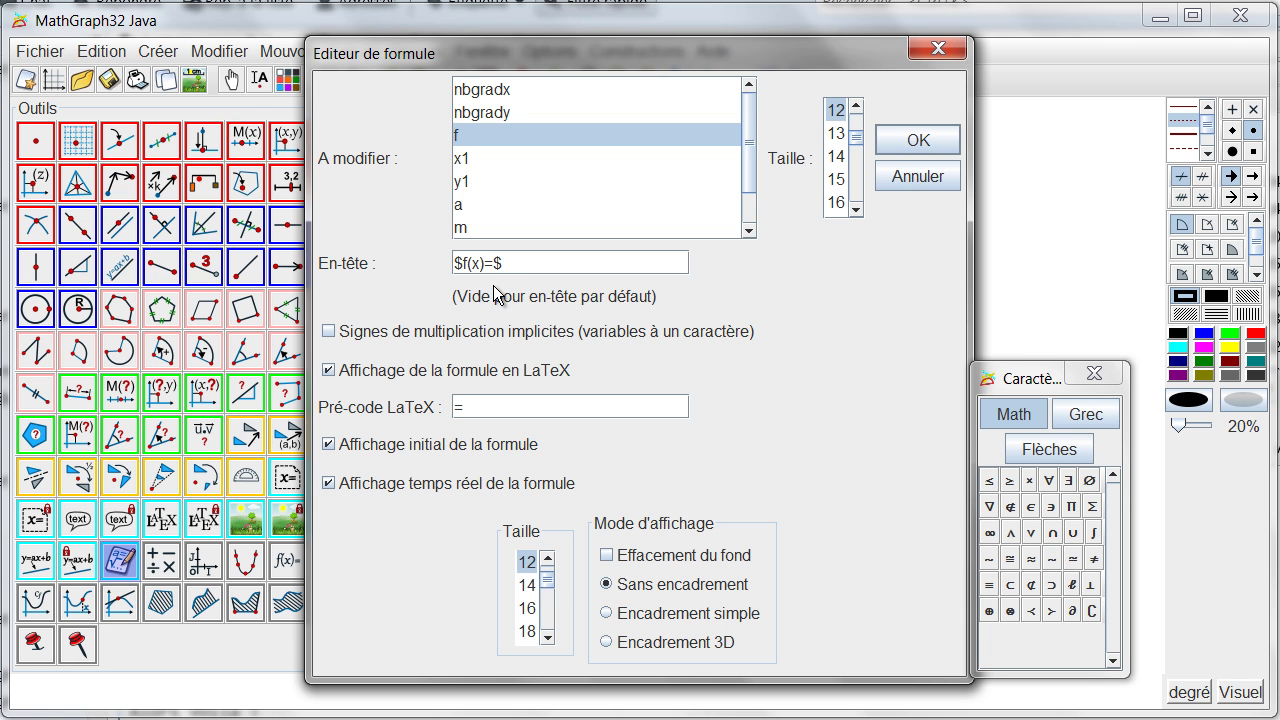
click(329, 333)
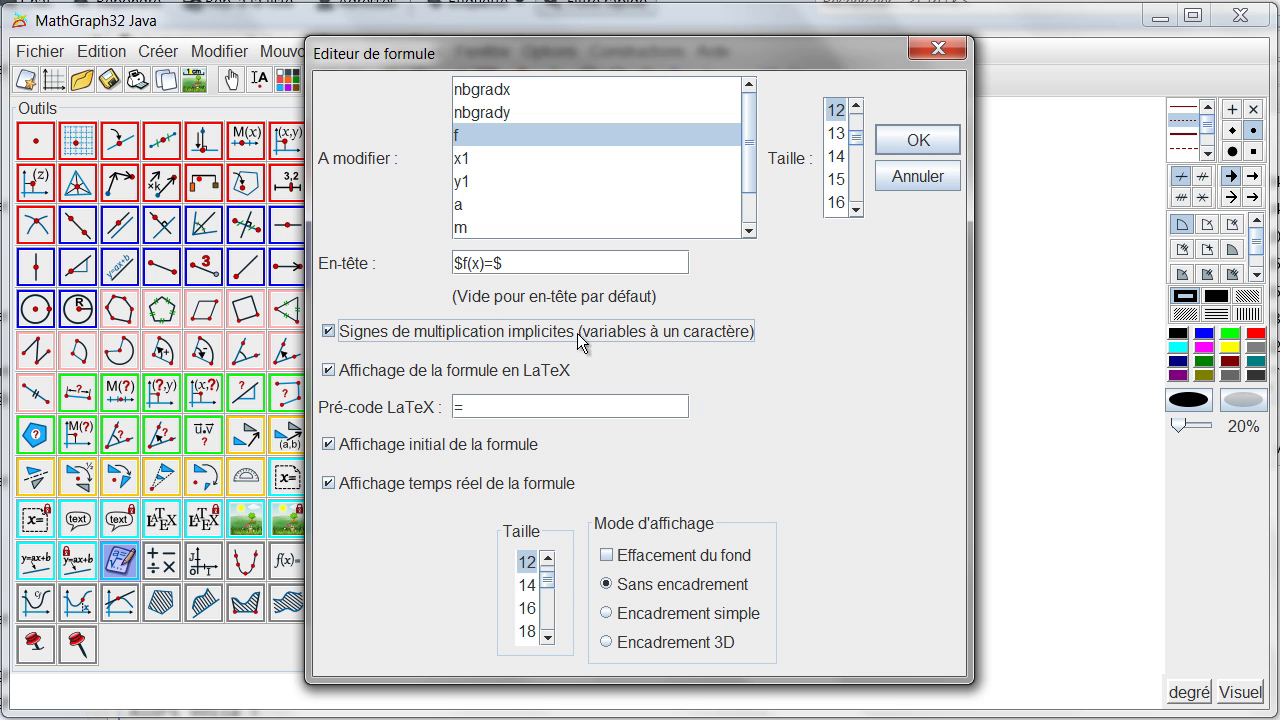
click(918, 143)
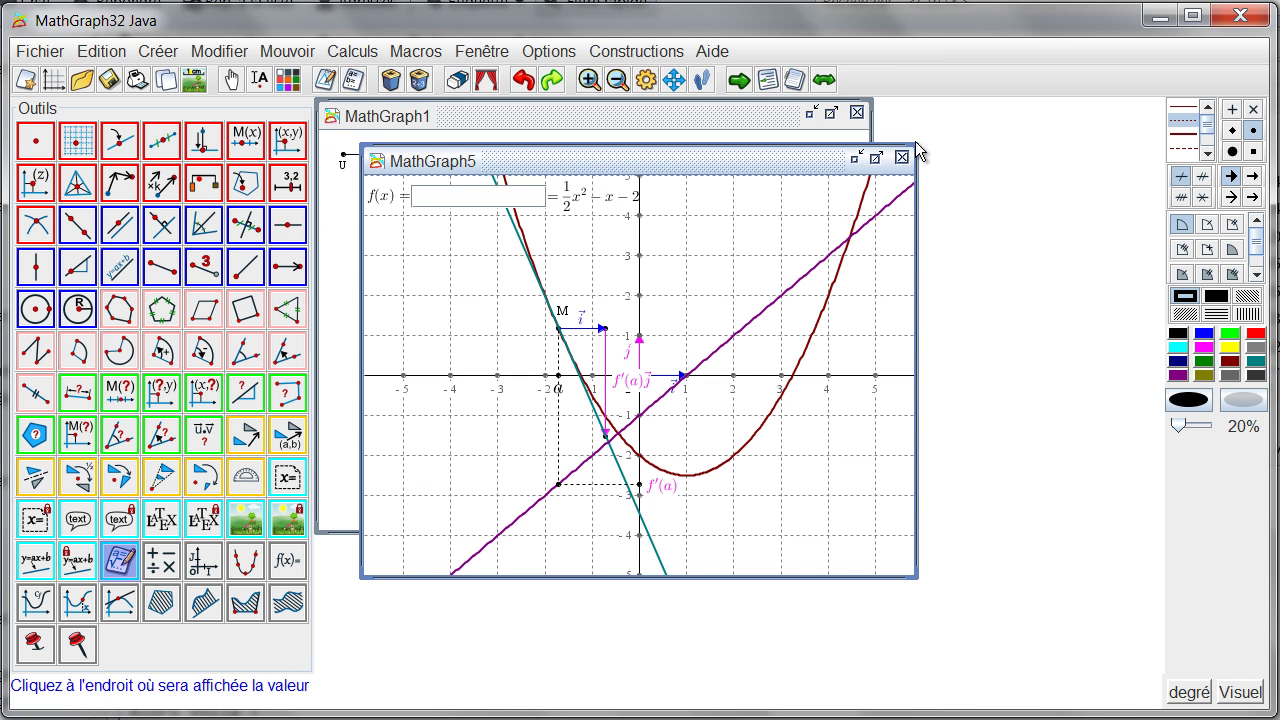
click(231, 80)
drag(374, 216, 395, 213)
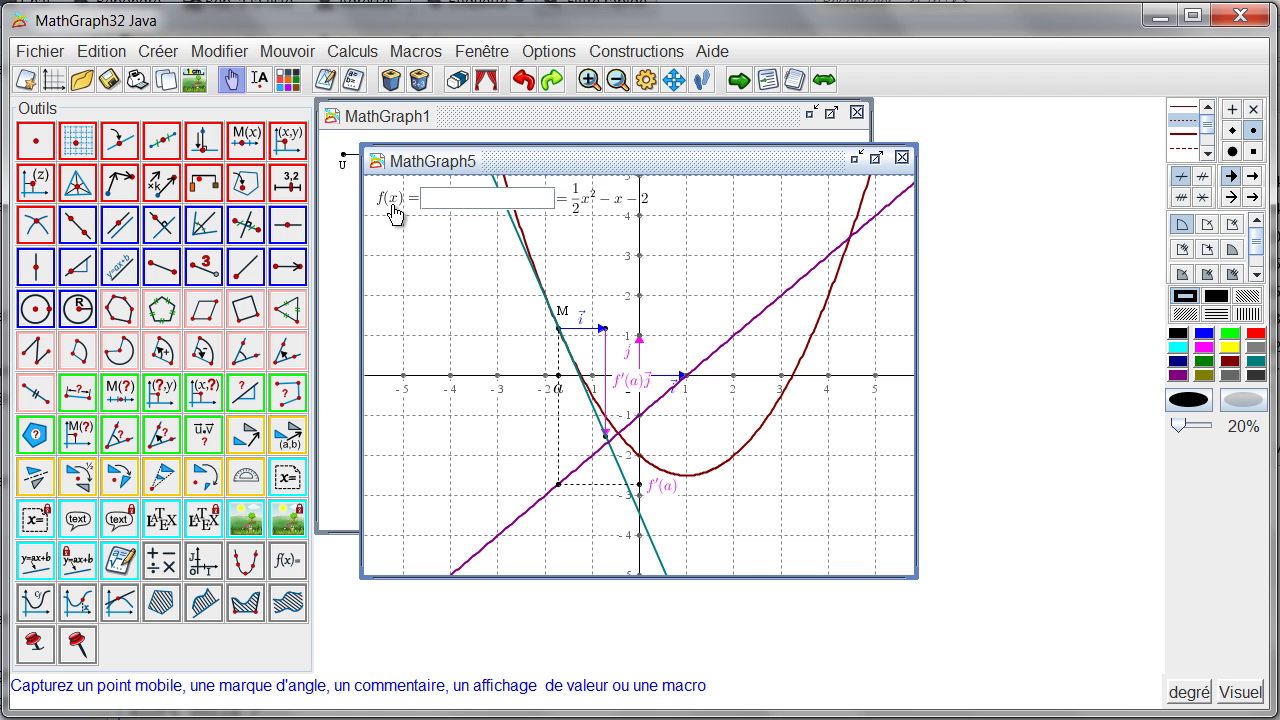
Step: Set the formula of f to 1/3(x-1)²(x+3) and move point a along the x-axis to about -1.5
click(448, 201)
text(1)
text(/3()
text(x))
text(1)²)
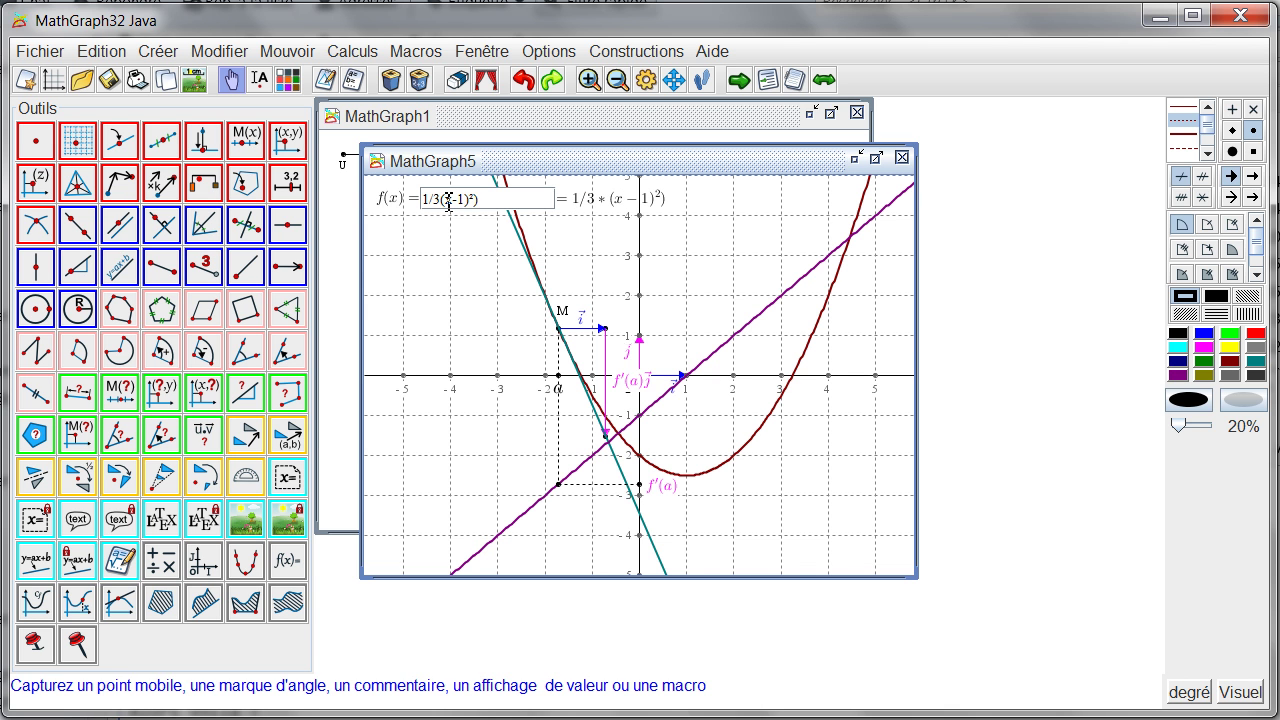
key(BackSpace)
key(Delete)
text(²(x+3))
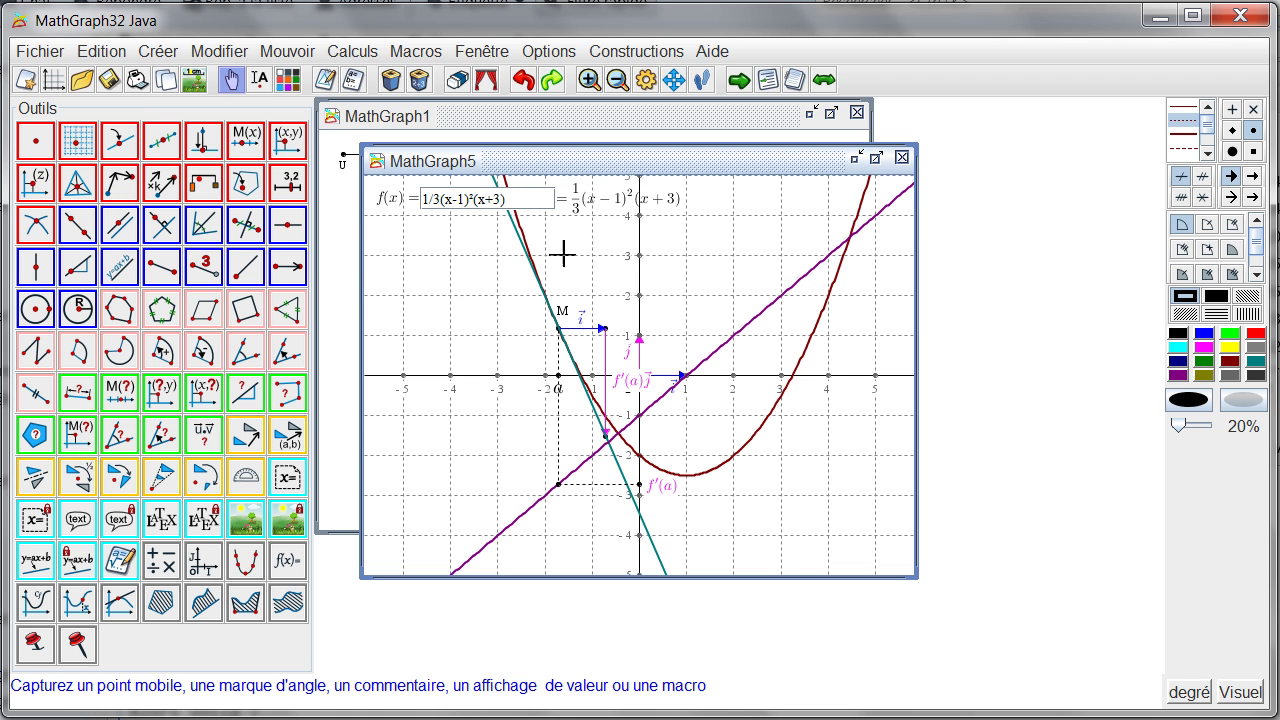
key(Return)
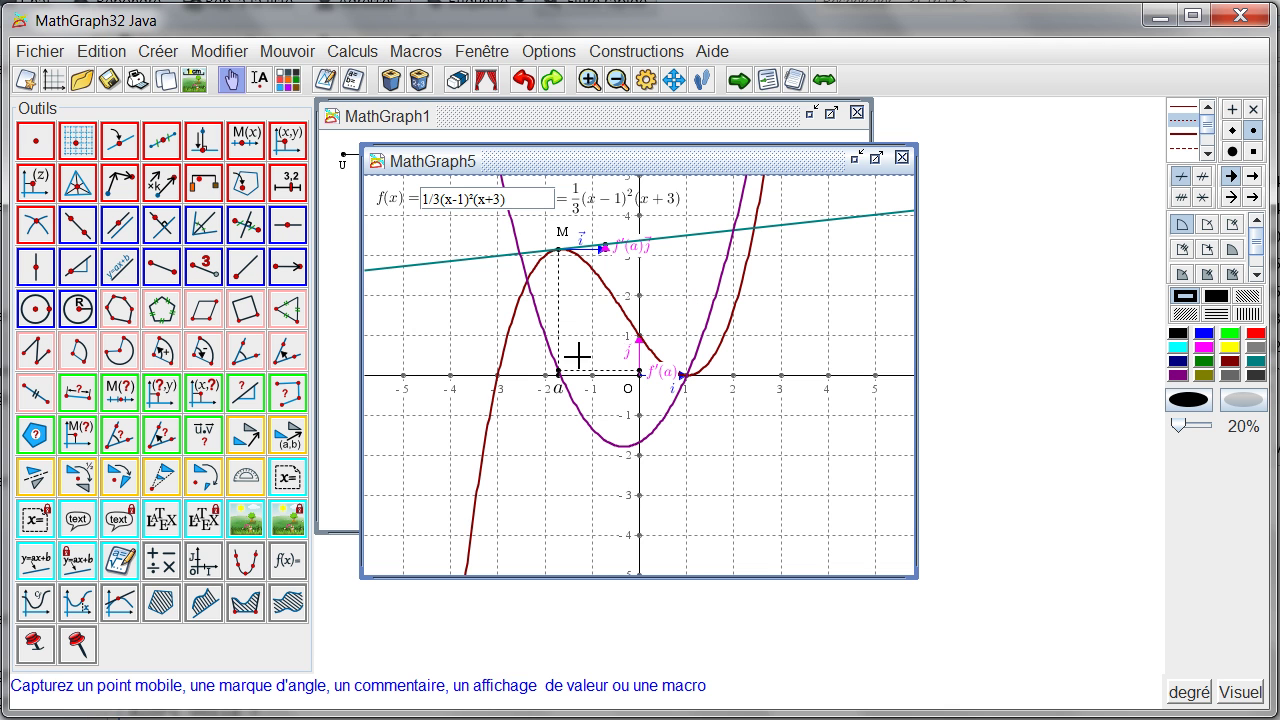
drag(560, 377, 571, 406)
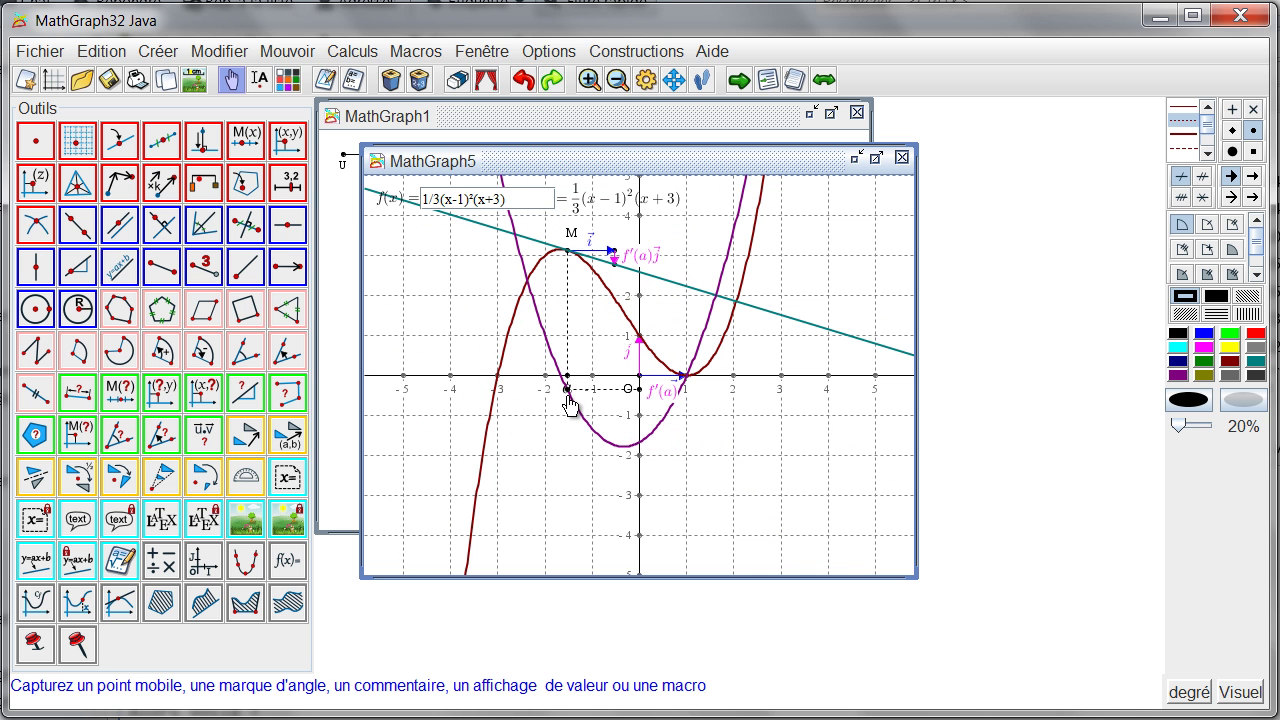